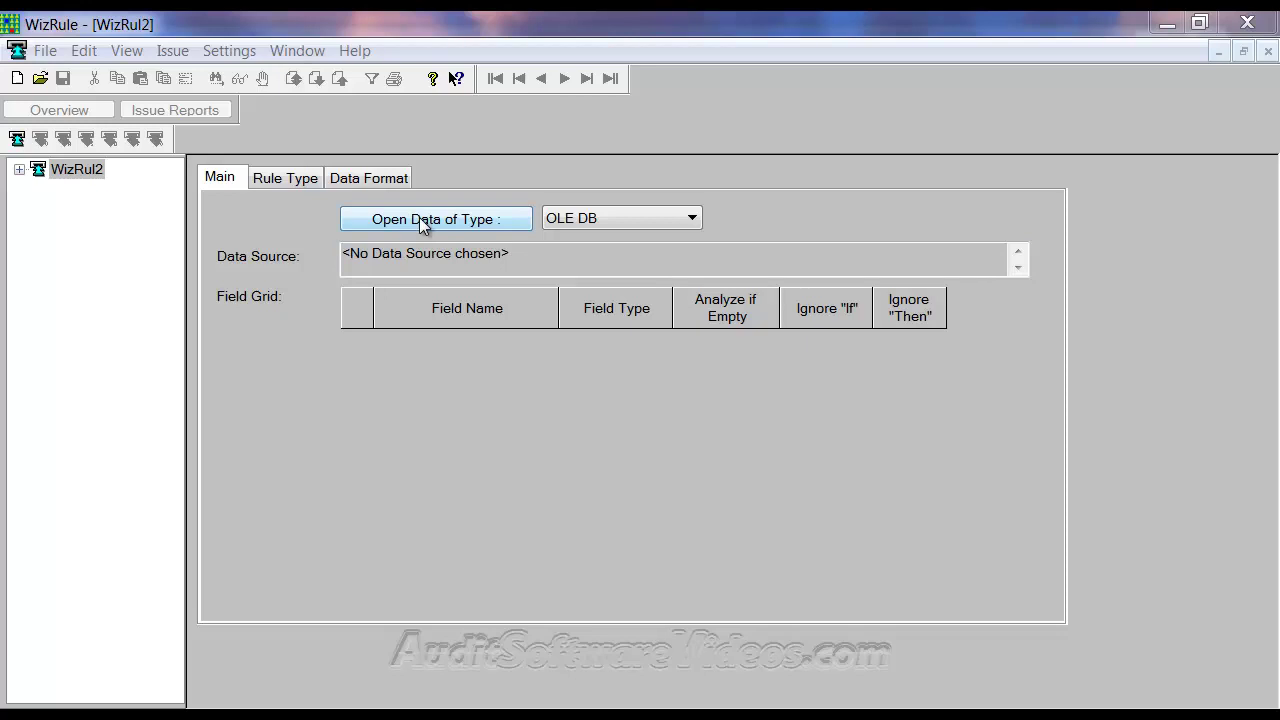
# Load Sheet1$ of the Excel workbook WizRuleTest.xls as the data source.
pyautogui.click(600, 217)
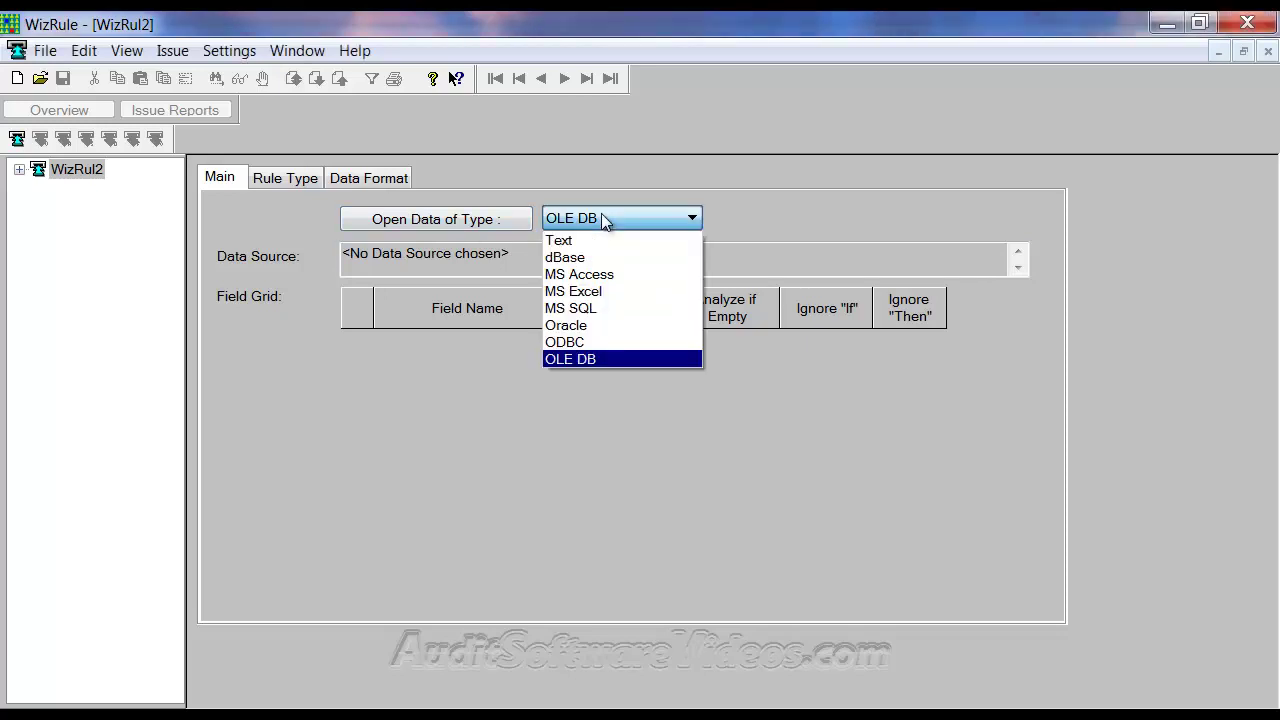
pyautogui.click(585, 289)
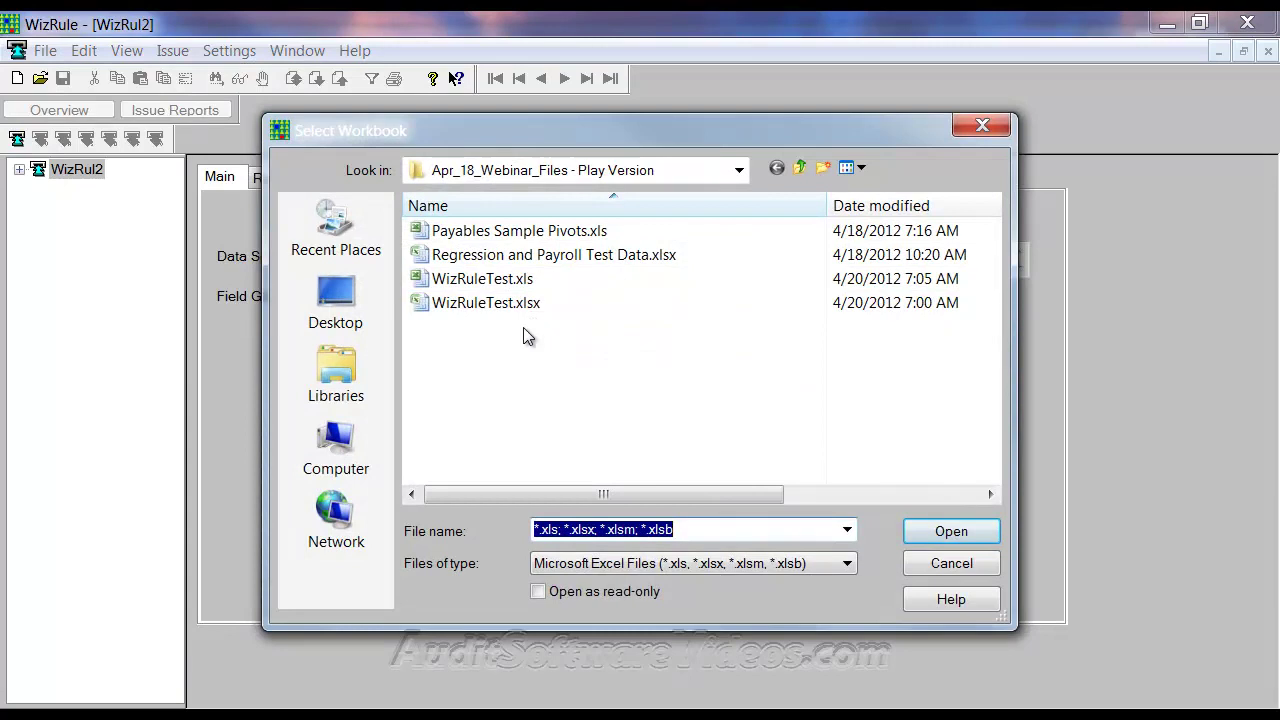
pyautogui.doubleClick(508, 279)
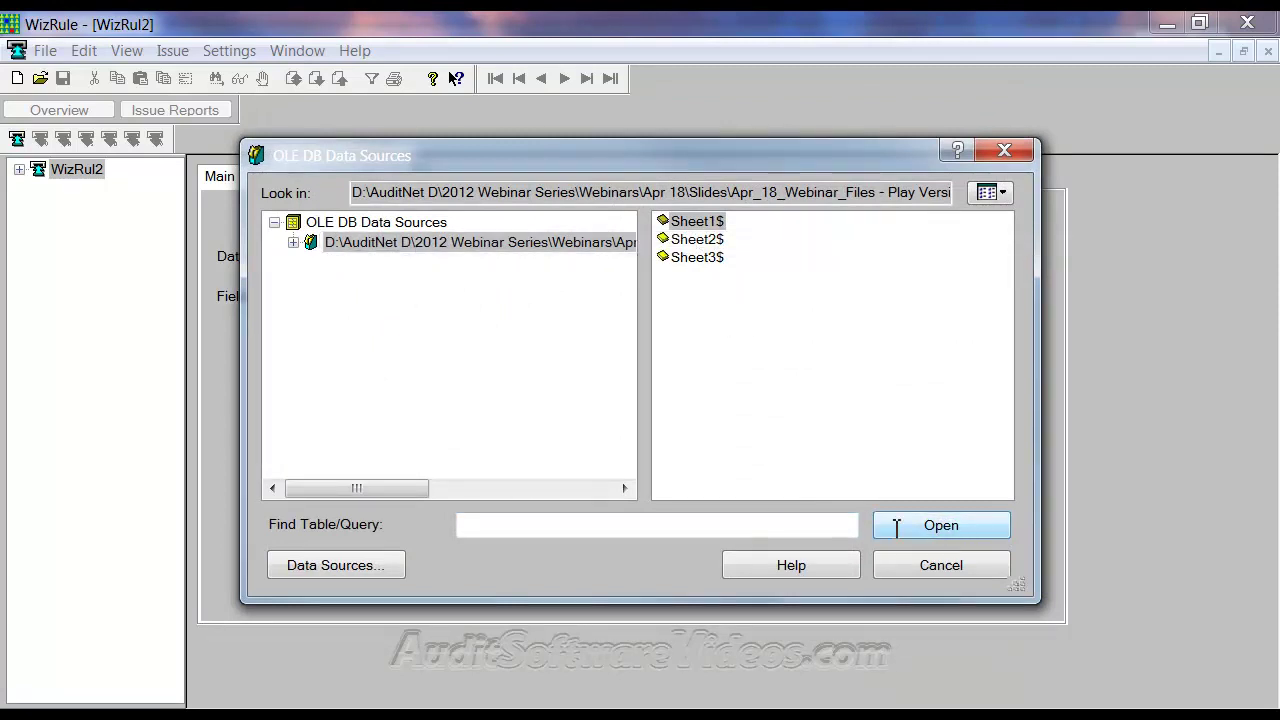
pyautogui.click(697, 222)
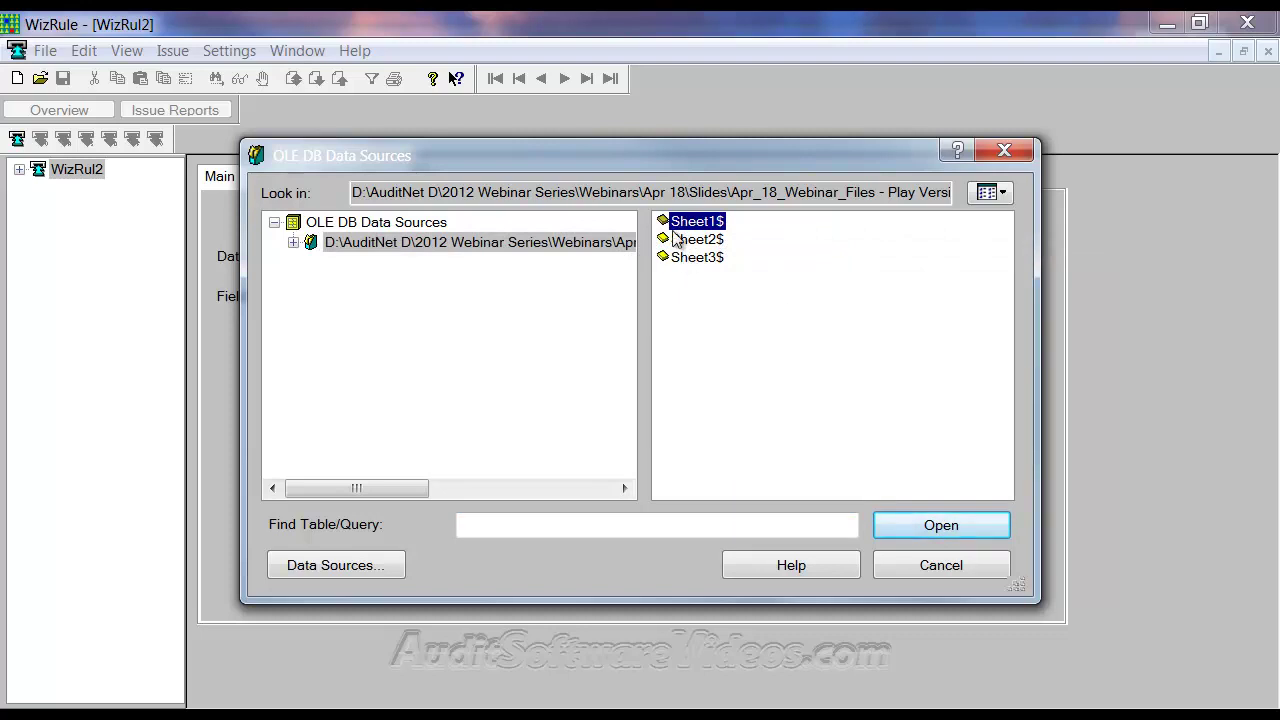
pyautogui.click(896, 520)
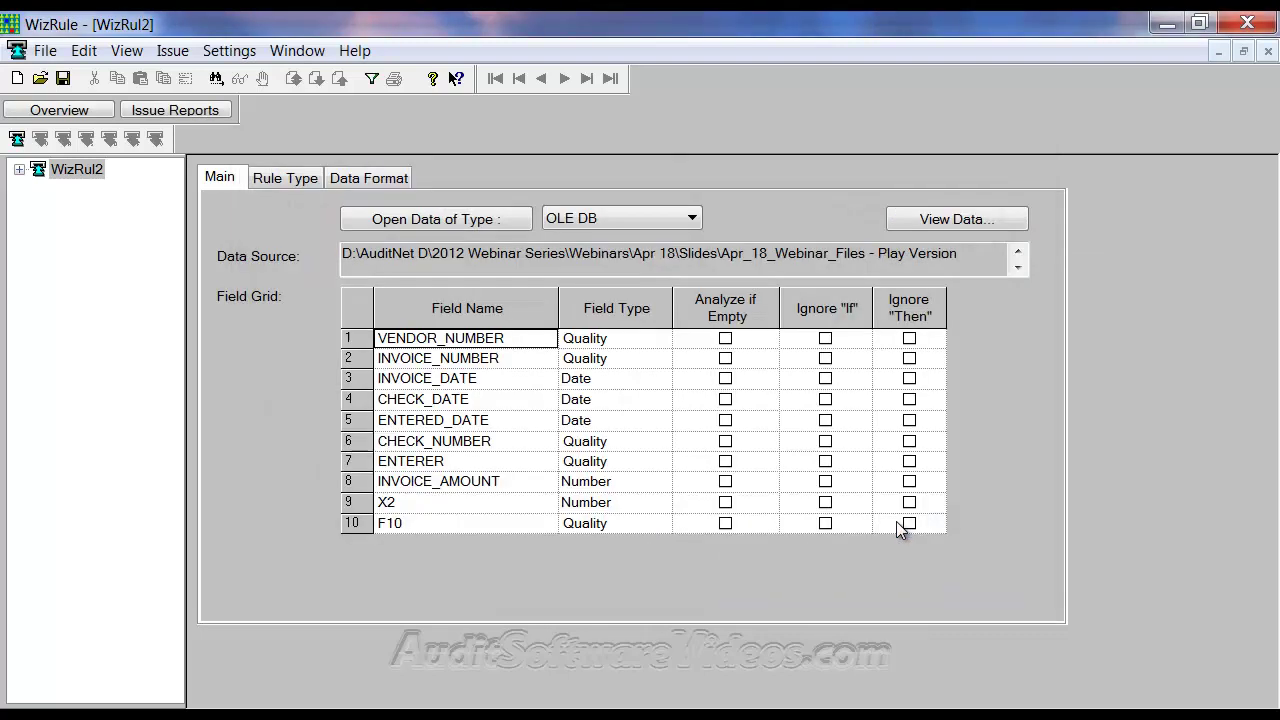
# Enable Analyze if Empty, Ignore "If" and Ignore "Then" for the F10 field.
pyautogui.click(726, 521)
pyautogui.click(827, 522)
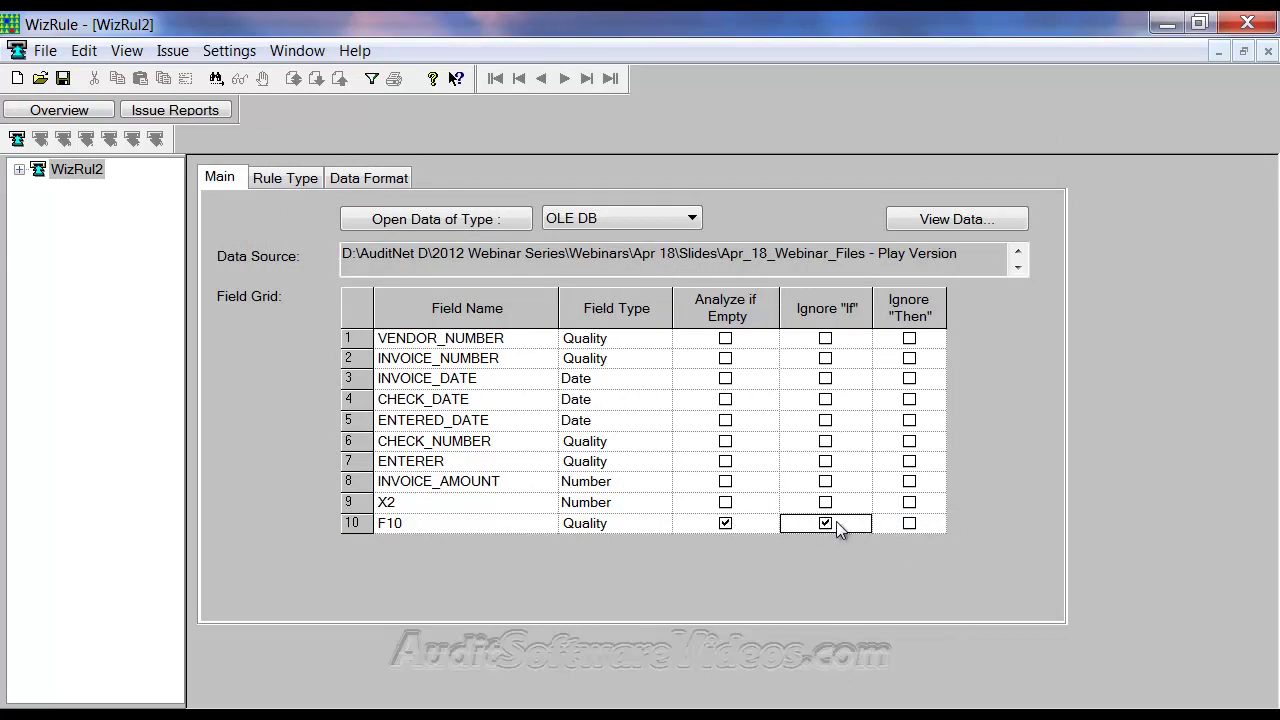
pyautogui.click(910, 523)
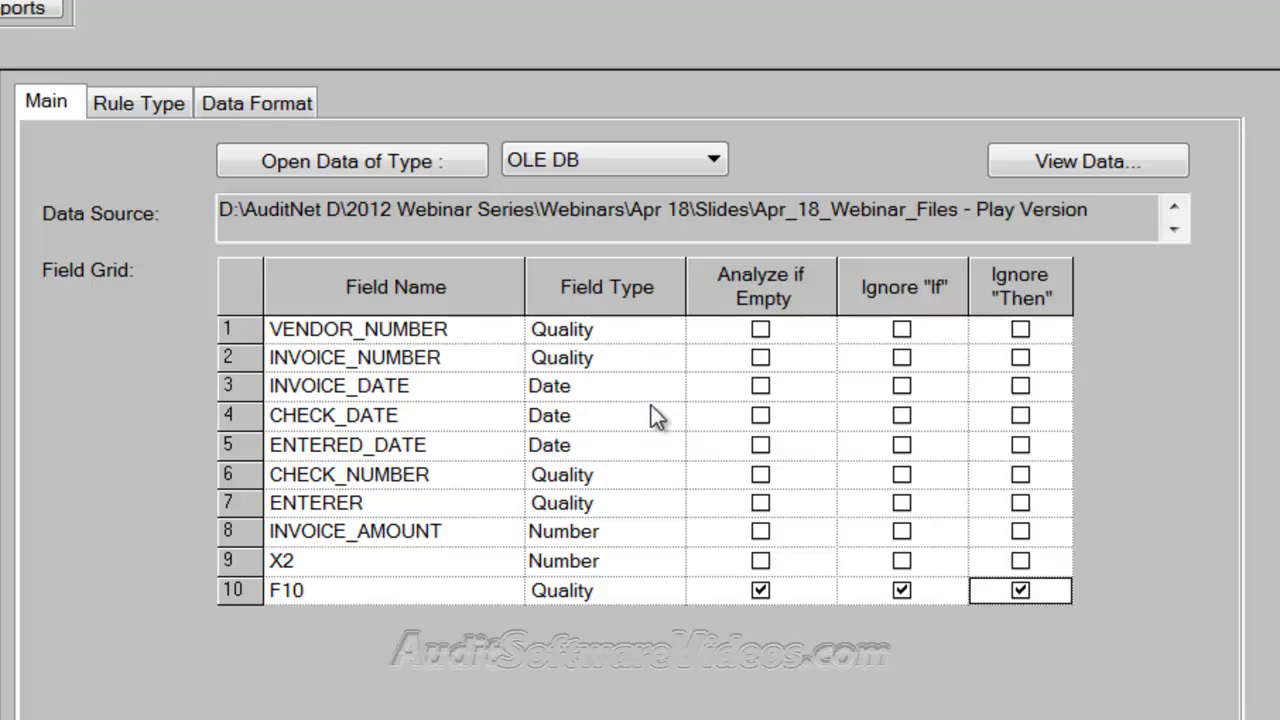
# Set the minimum probability of if-then rules to 95% in the rule type settings.
pyautogui.click(129, 100)
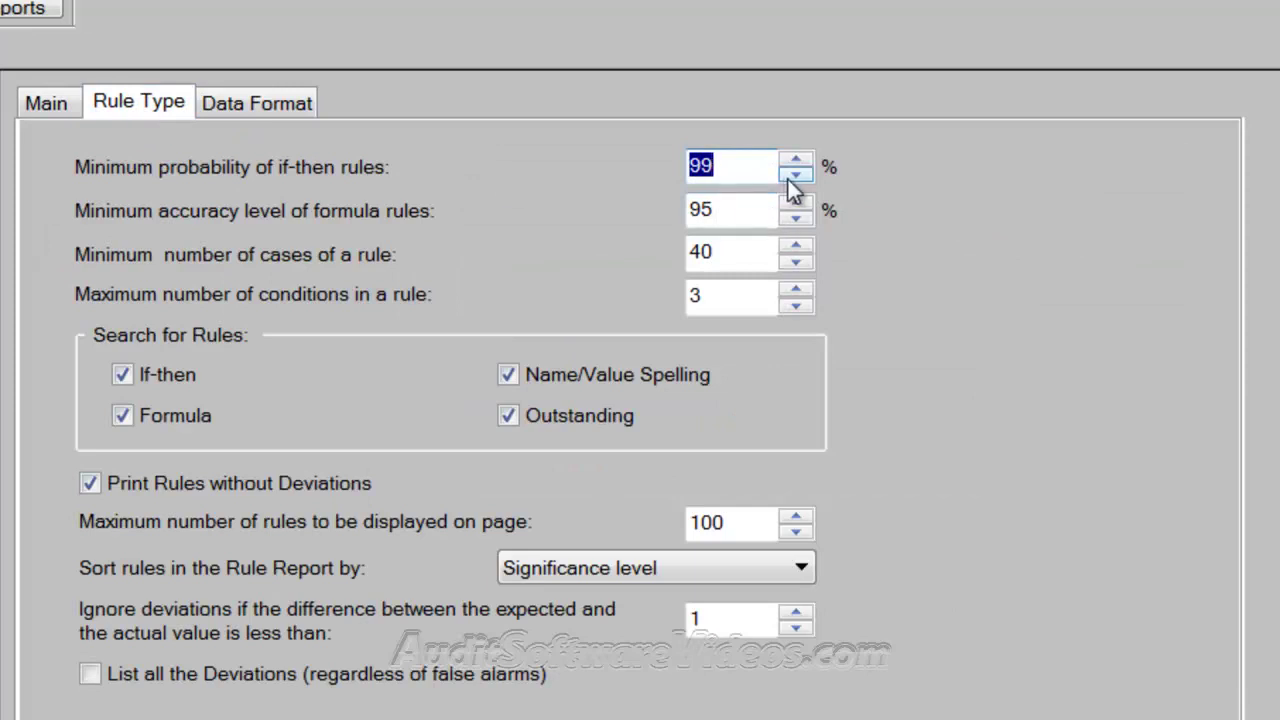
pyautogui.write('95')
pyautogui.press('BackSpace')
pyautogui.press('BackSpace')
pyautogui.write('80')
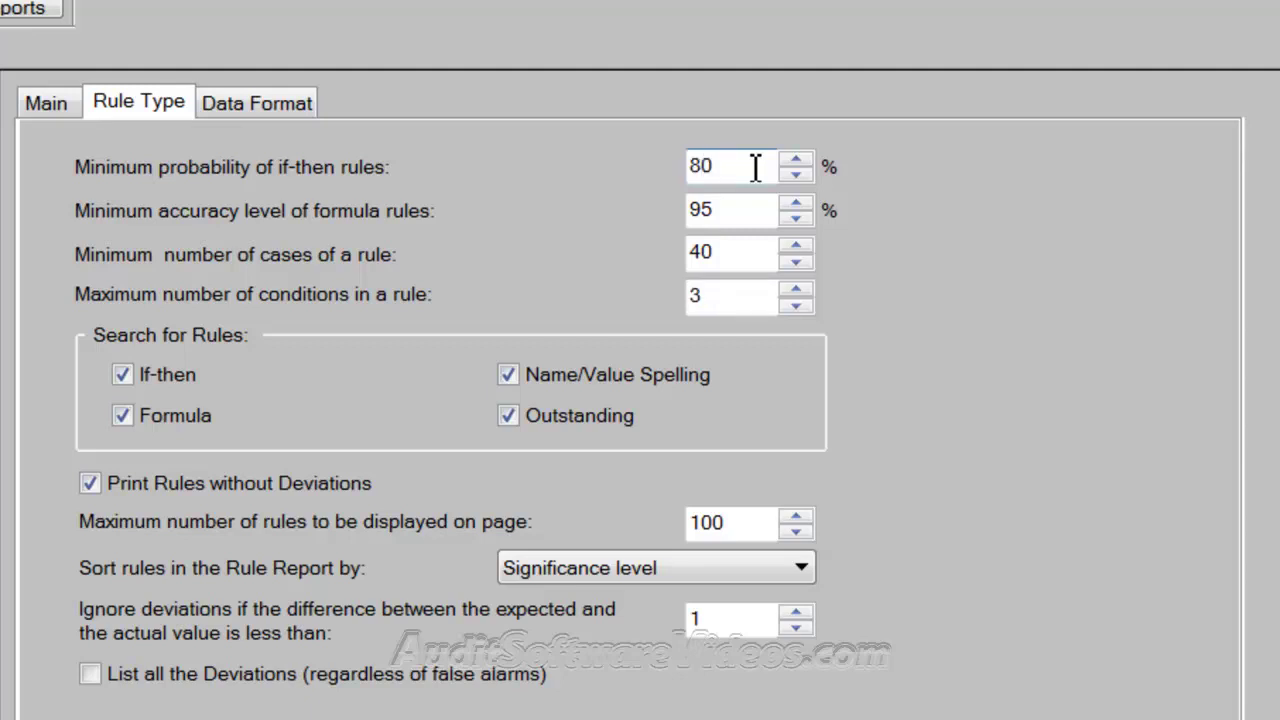
pyautogui.press('BackSpace')
pyautogui.press('BackSpace')
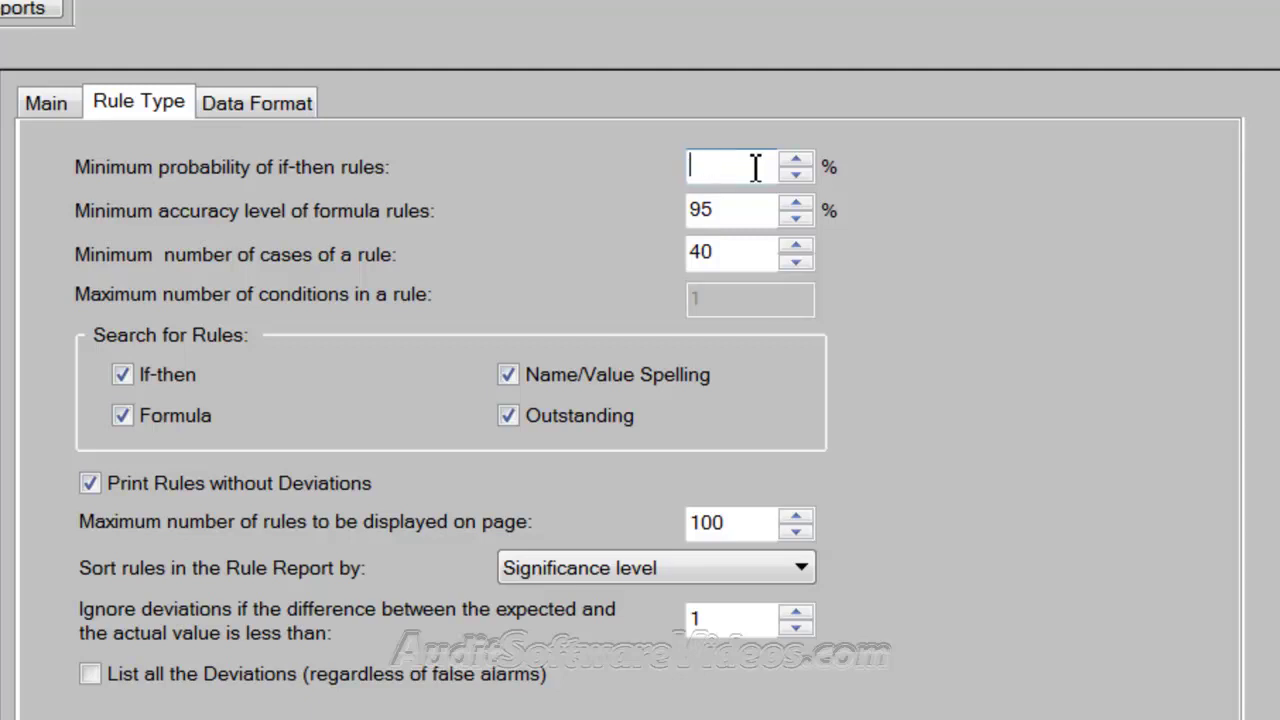
pyautogui.write('95')
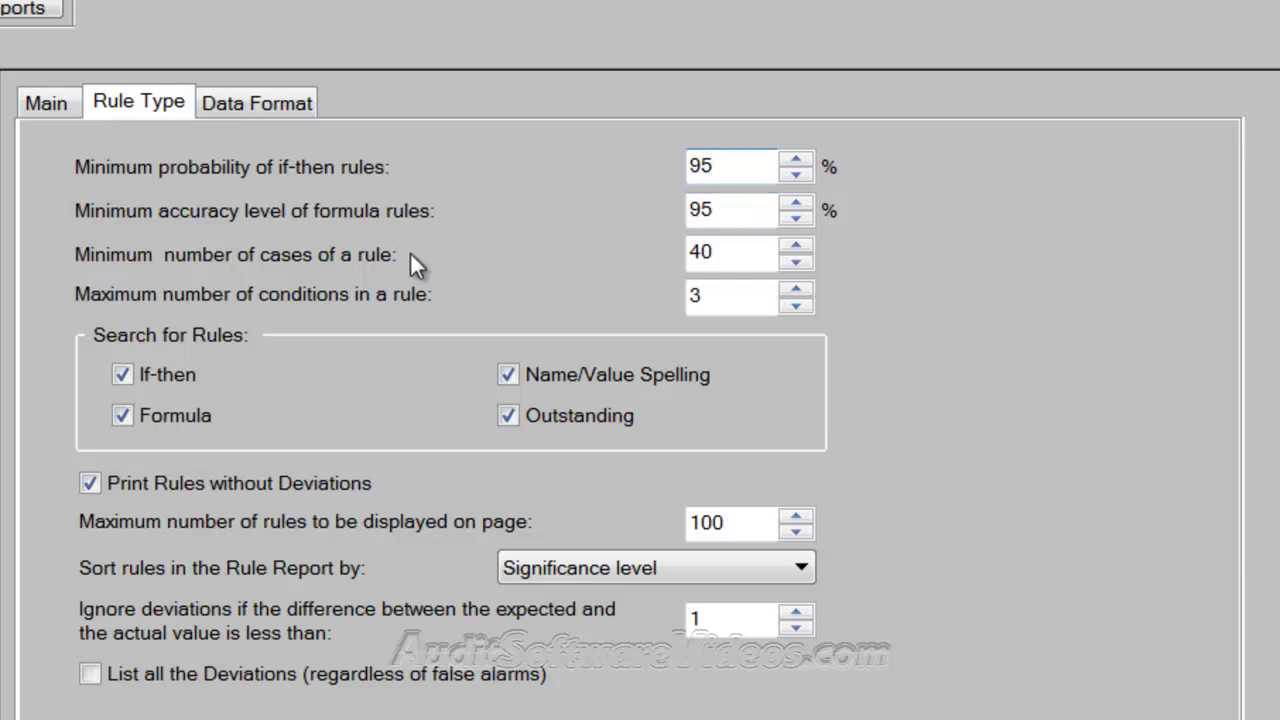
pyautogui.doubleClick(728, 258)
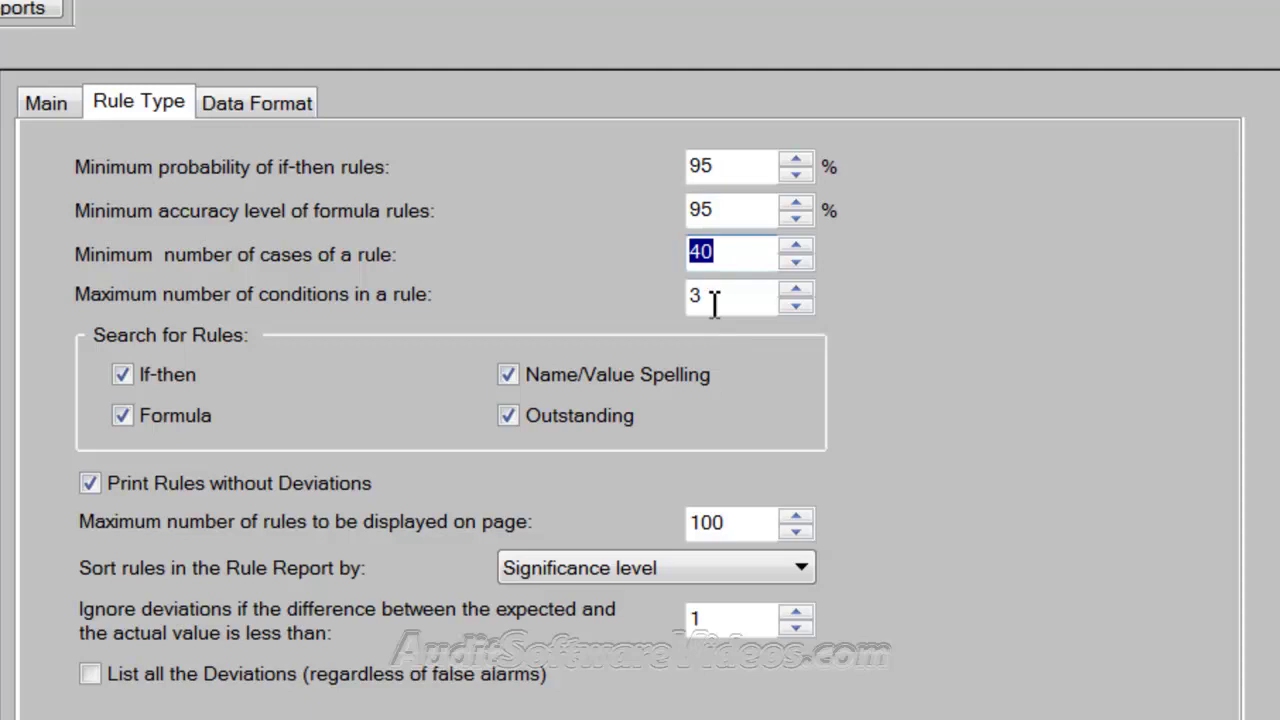
pyautogui.doubleClick(688, 300)
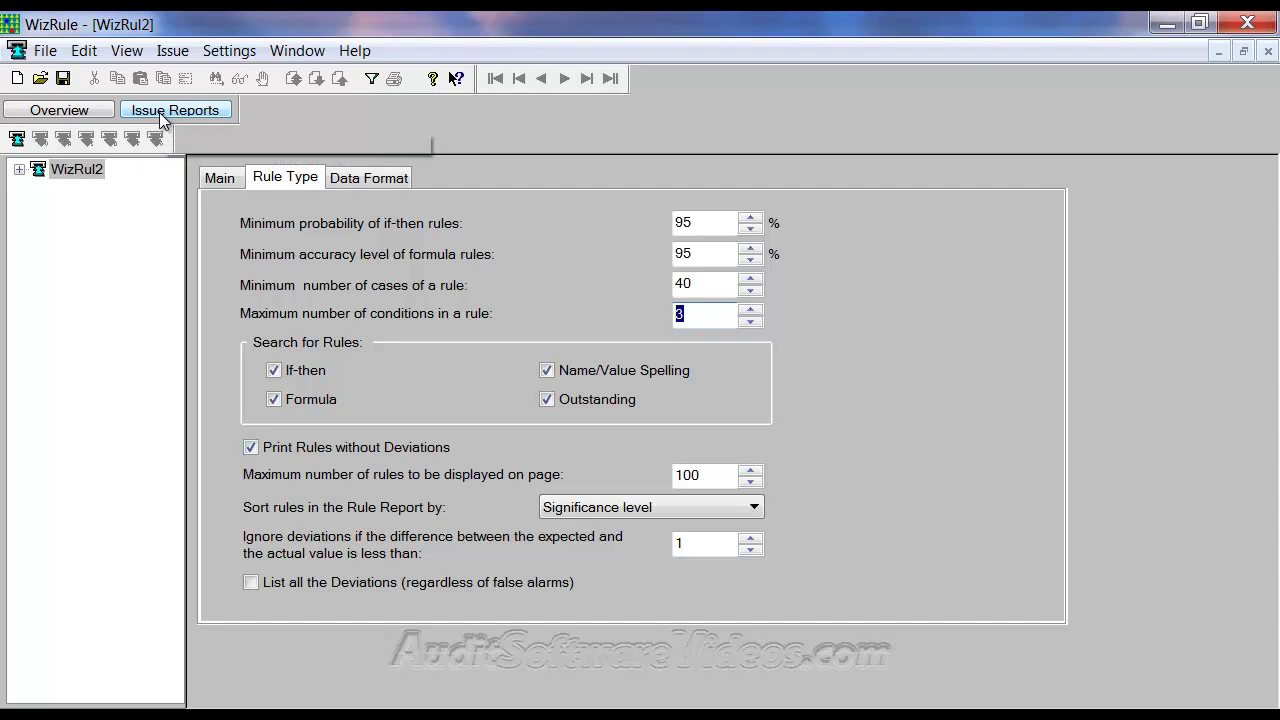
# Issue the analysis reports and open the Overview report of WizRul2.
pyautogui.click(160, 112)
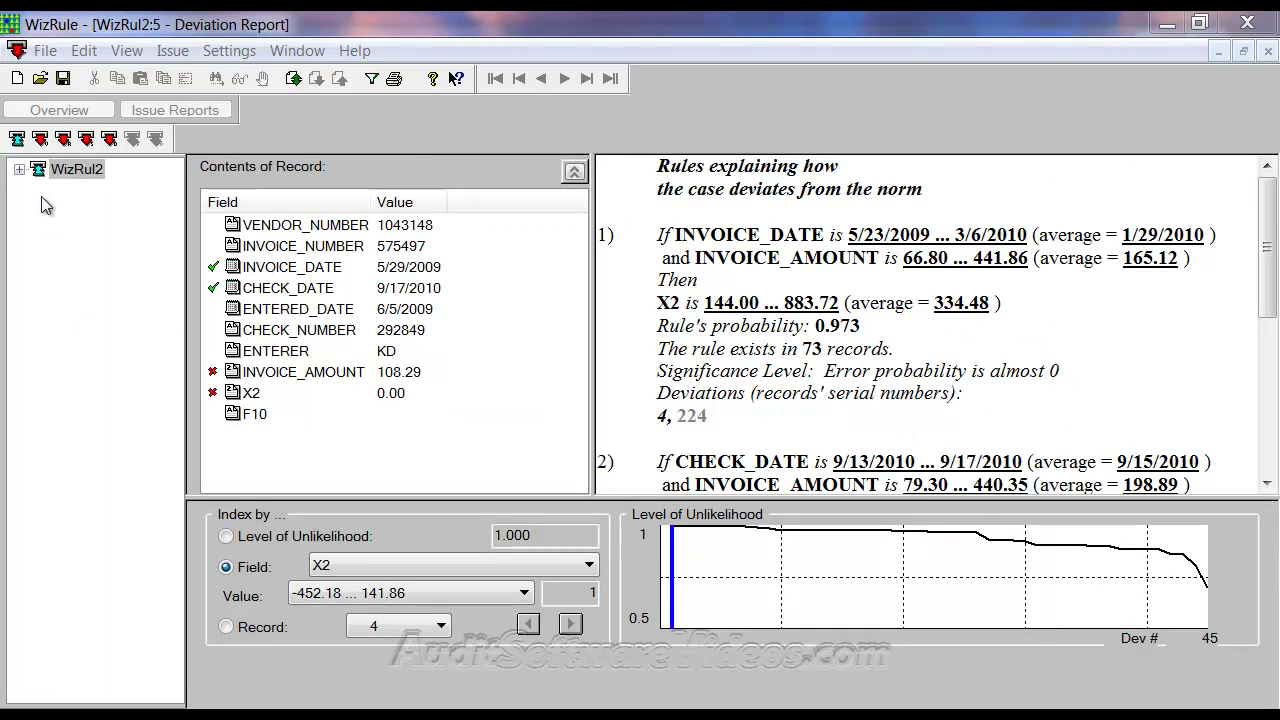
pyautogui.click(19, 169)
pyautogui.click(102, 210)
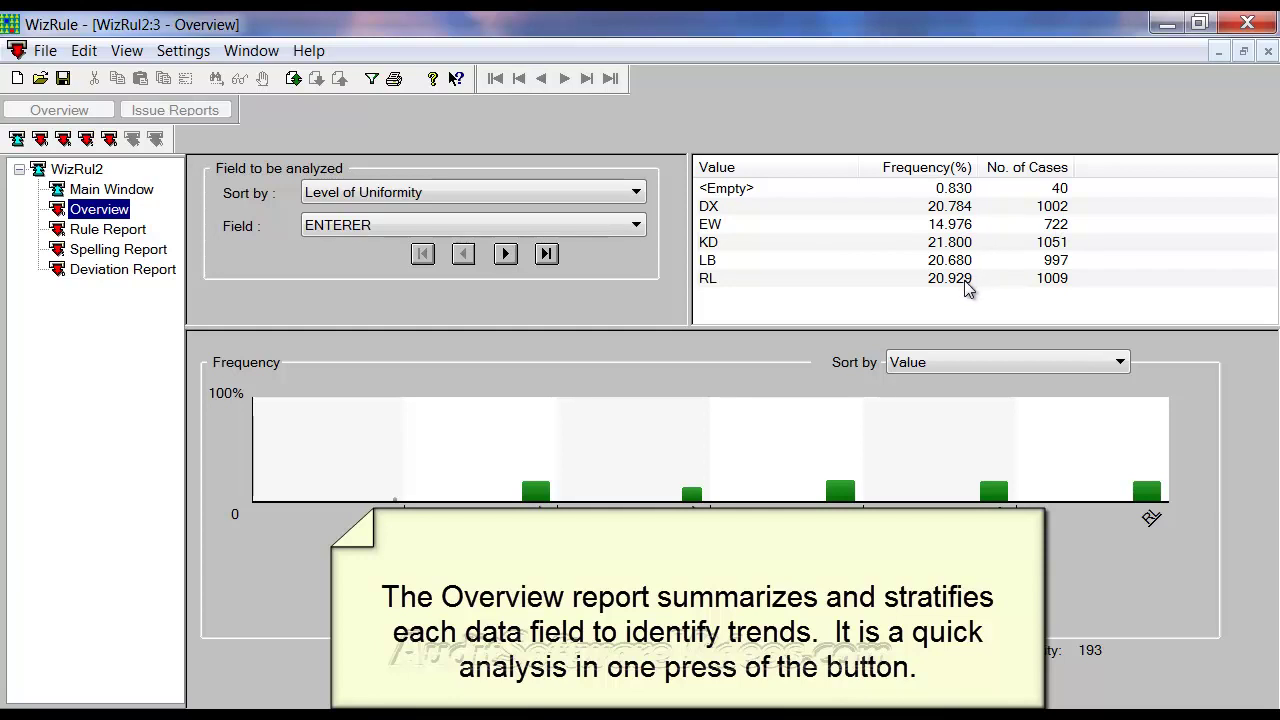
# Examine the value frequencies of the INVOICE_AMOUNT and INVOICE_DATE fields in the Overview report.
pyautogui.click(508, 255)
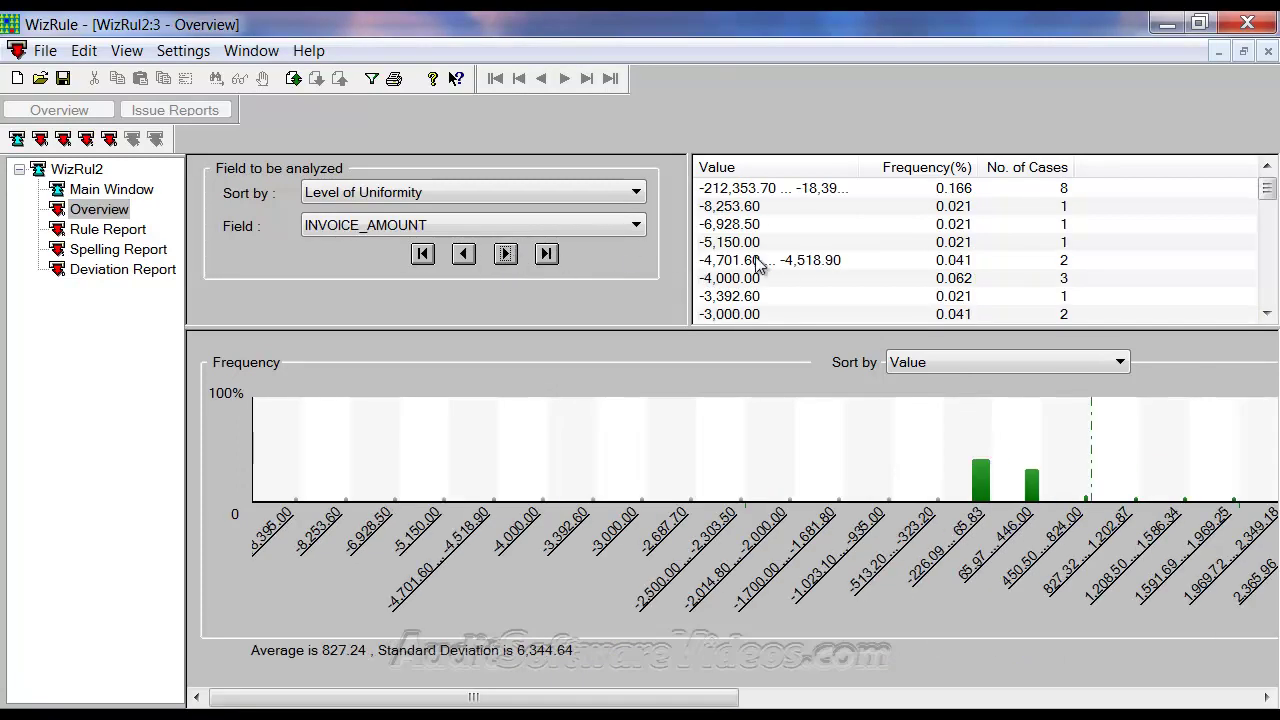
pyautogui.moveTo(1266, 188); pyautogui.dragTo(1274, 308)
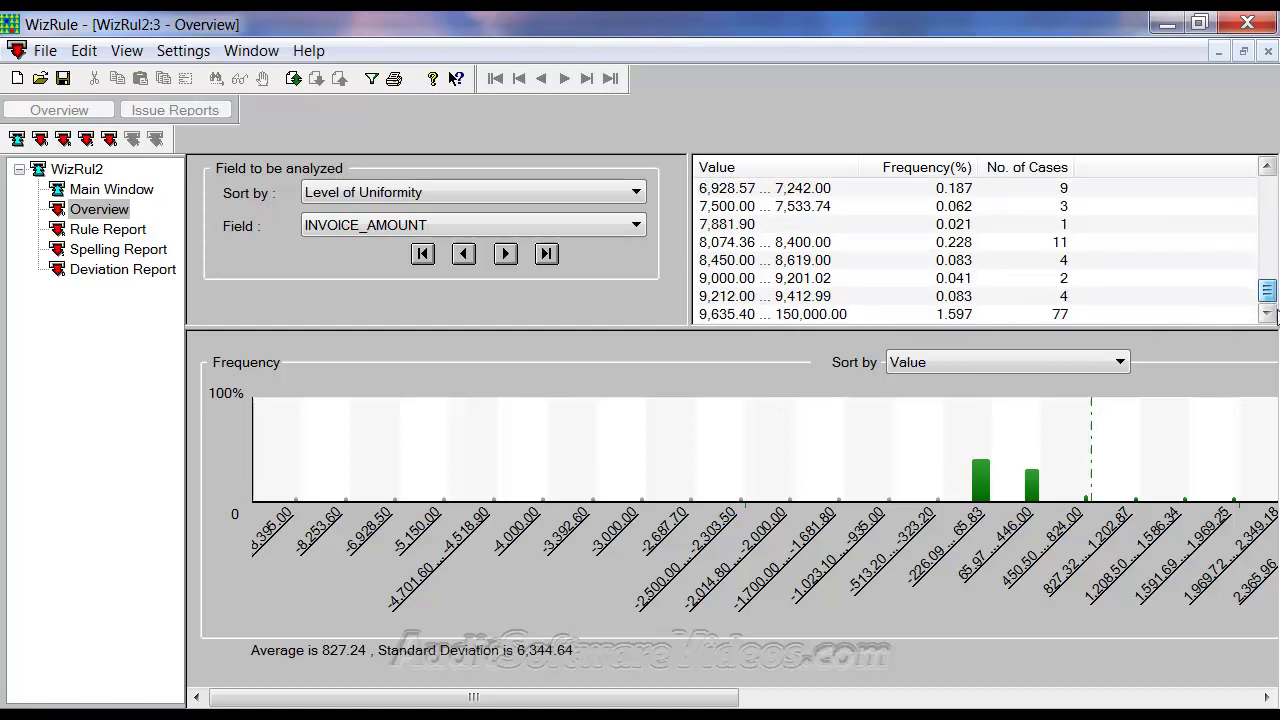
pyautogui.moveTo(1268, 290); pyautogui.dragTo(1268, 180)
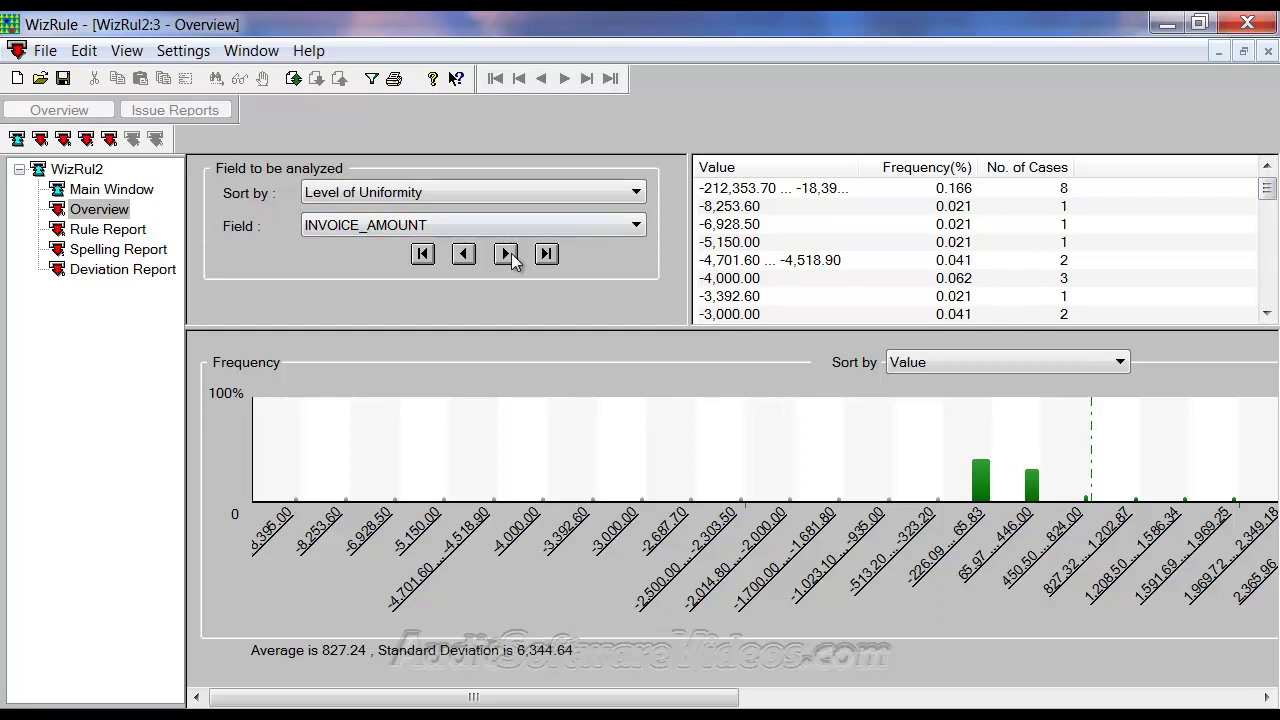
pyautogui.moveTo(474, 697); pyautogui.dragTo(837, 697)
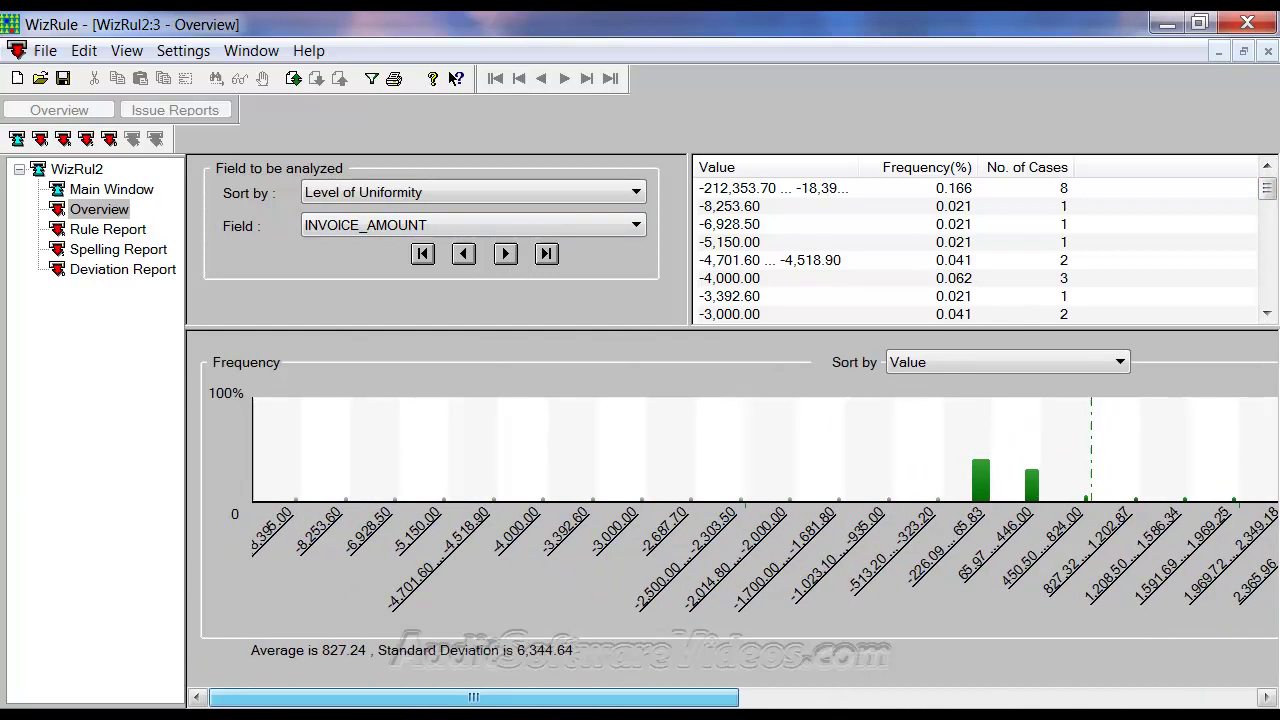
pyautogui.click(505, 253)
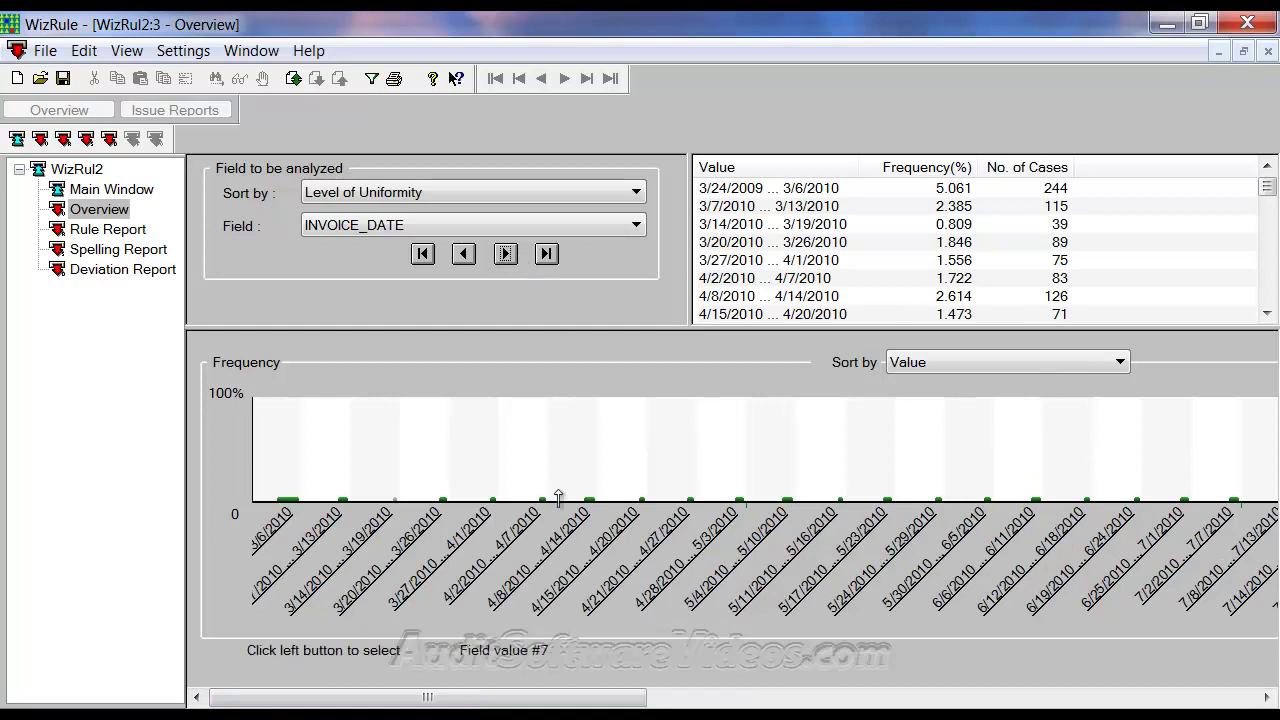
pyautogui.moveTo(600, 697); pyautogui.dragTo(1150, 697)
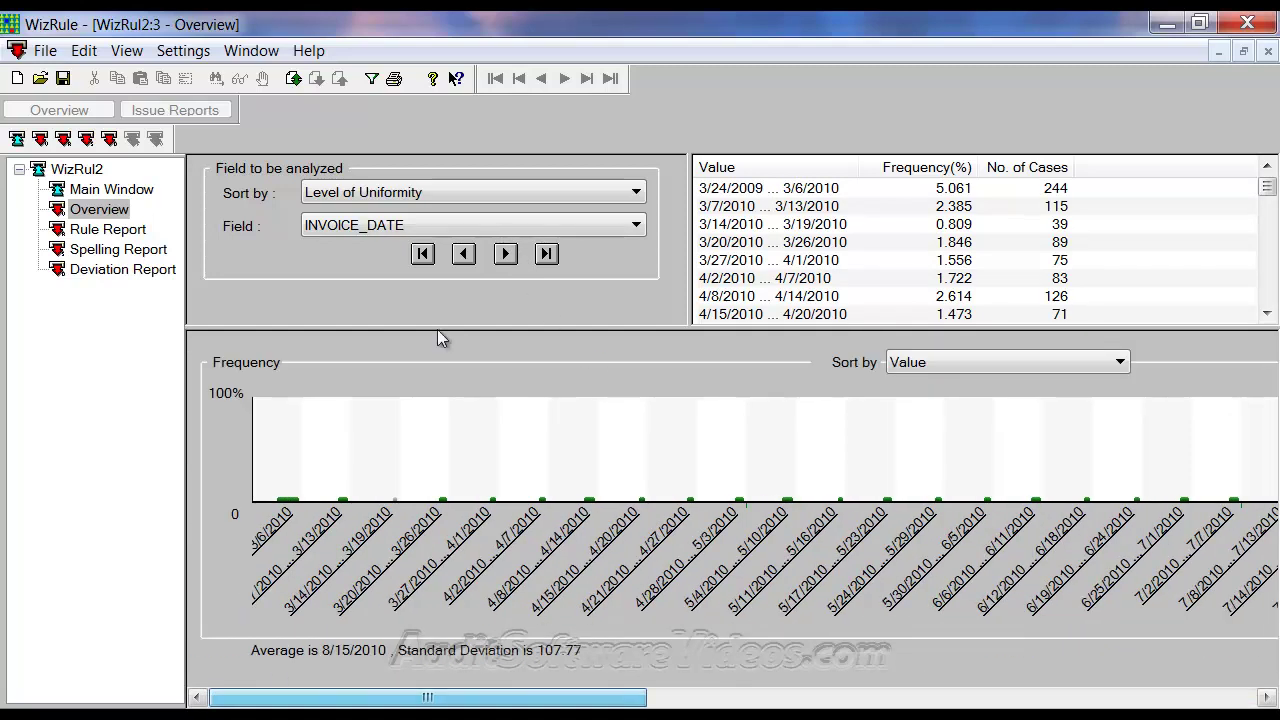
# Advance the Overview report to the VENDOR_NUMBER field and review its value frequencies to the end of the list.
pyautogui.click(505, 254)
pyautogui.click(505, 254)
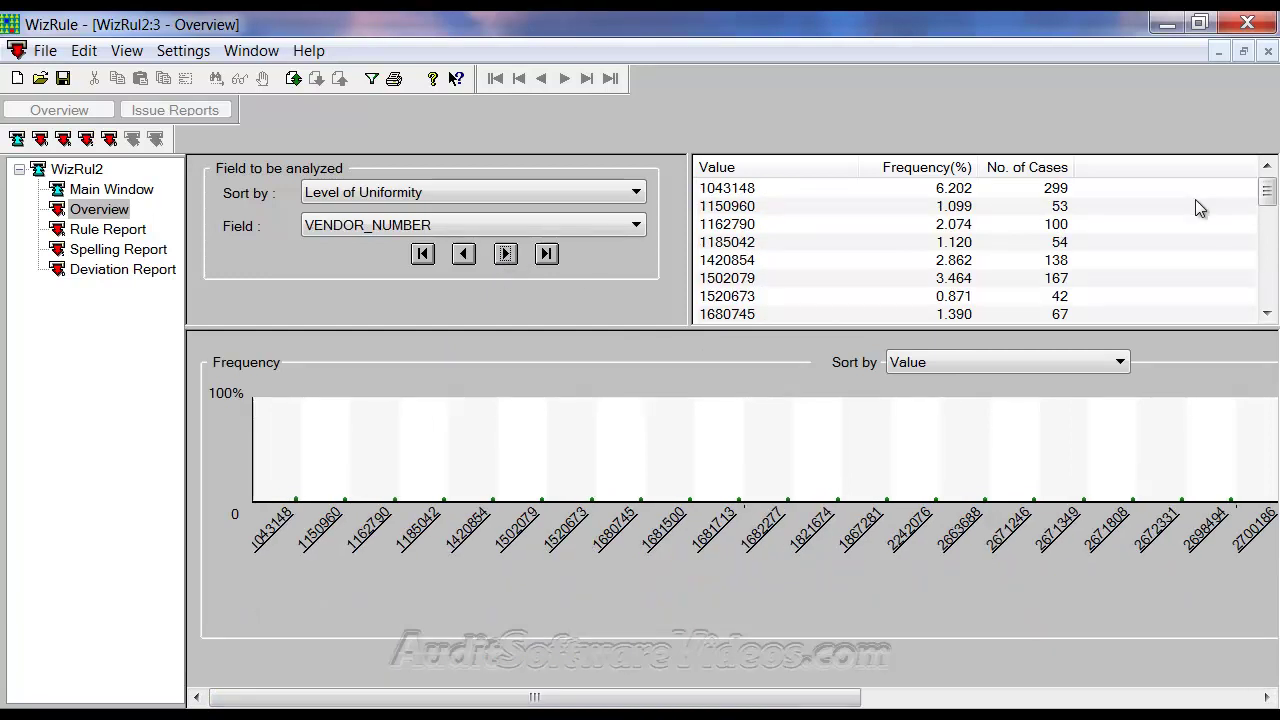
pyautogui.moveTo(1266, 190); pyautogui.dragTo(1266, 288)
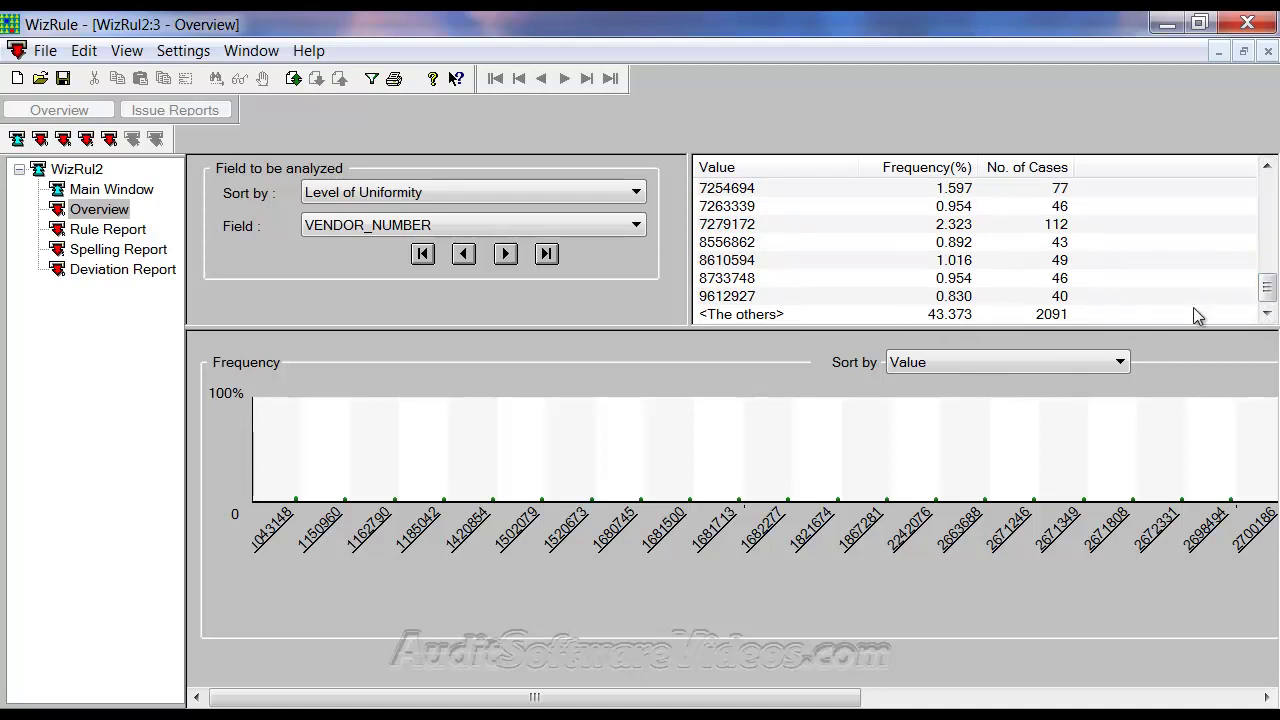
pyautogui.moveTo(1265, 296); pyautogui.dragTo(1270, 322)
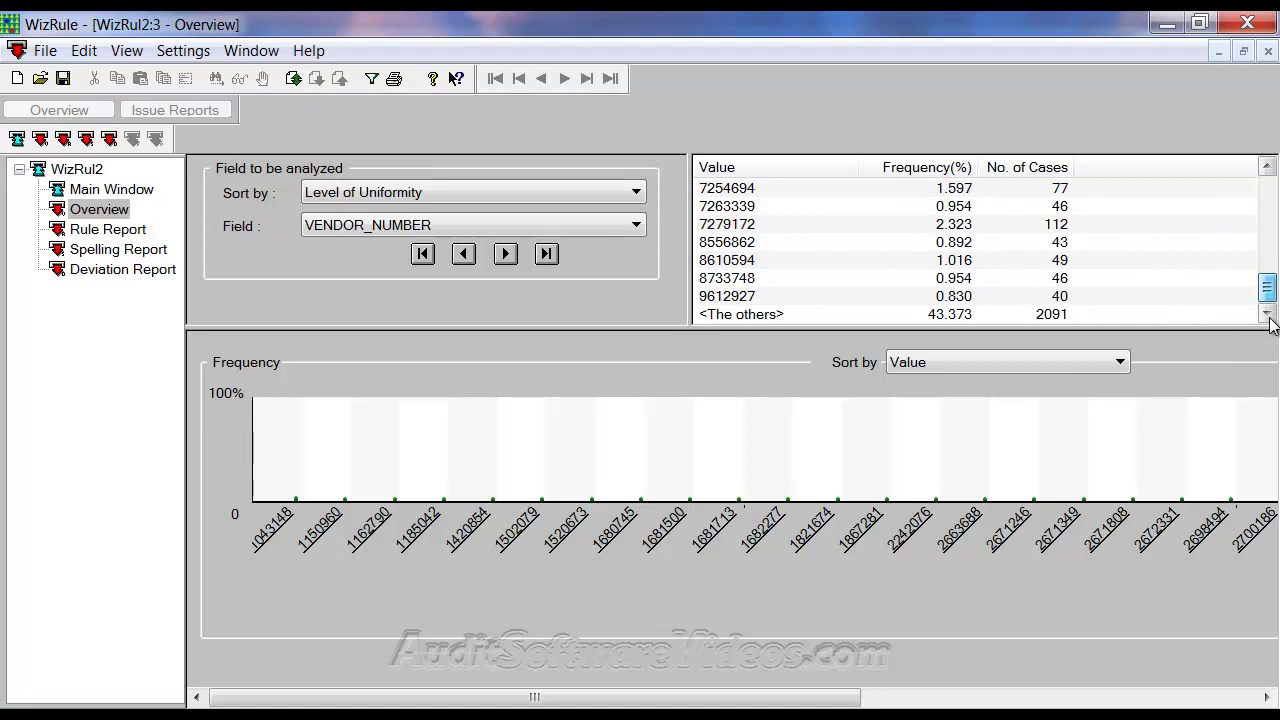
pyautogui.moveTo(572, 700); pyautogui.dragTo(529, 689)
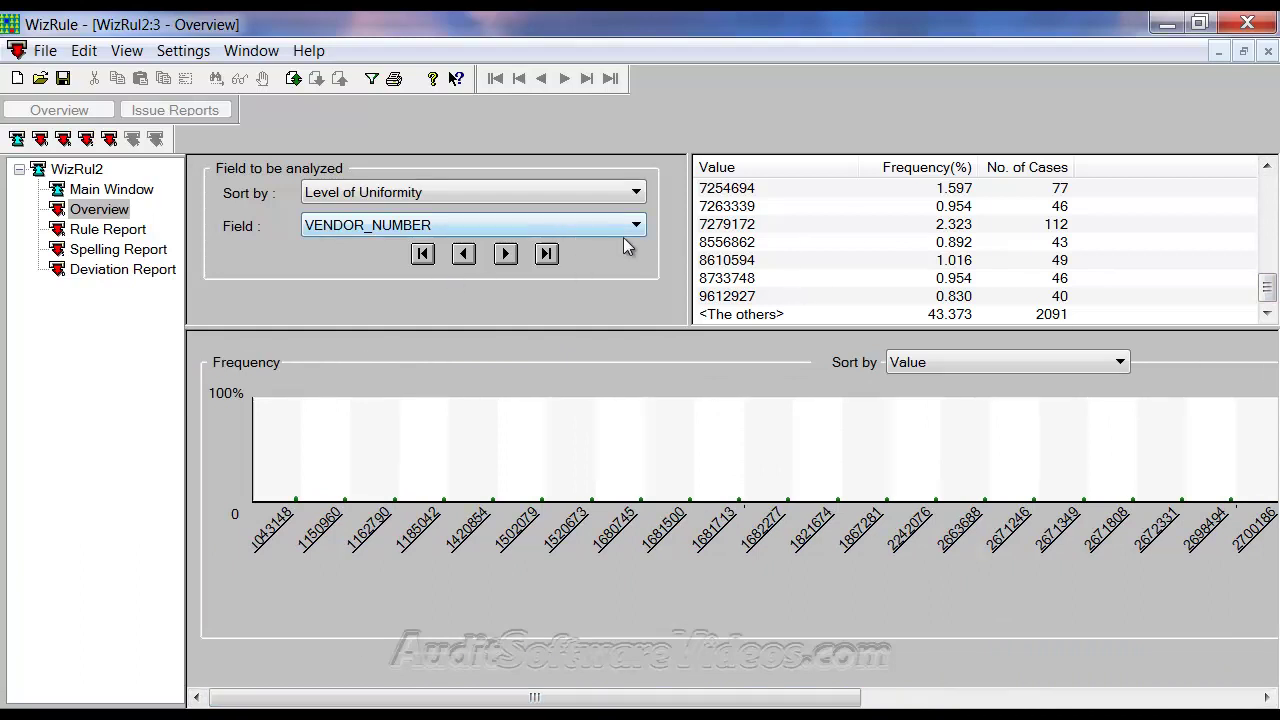
# Review the ENTERED_DATE and INVOICE_NUMBER fields in the Overview report, and return to the first field, ENTERER.
pyautogui.click(505, 254)
pyautogui.moveTo(585, 698)
pyautogui.mouseDown()
pyautogui.moveTo(1230, 700)
pyautogui.moveTo(590, 700)
pyautogui.mouseUp()
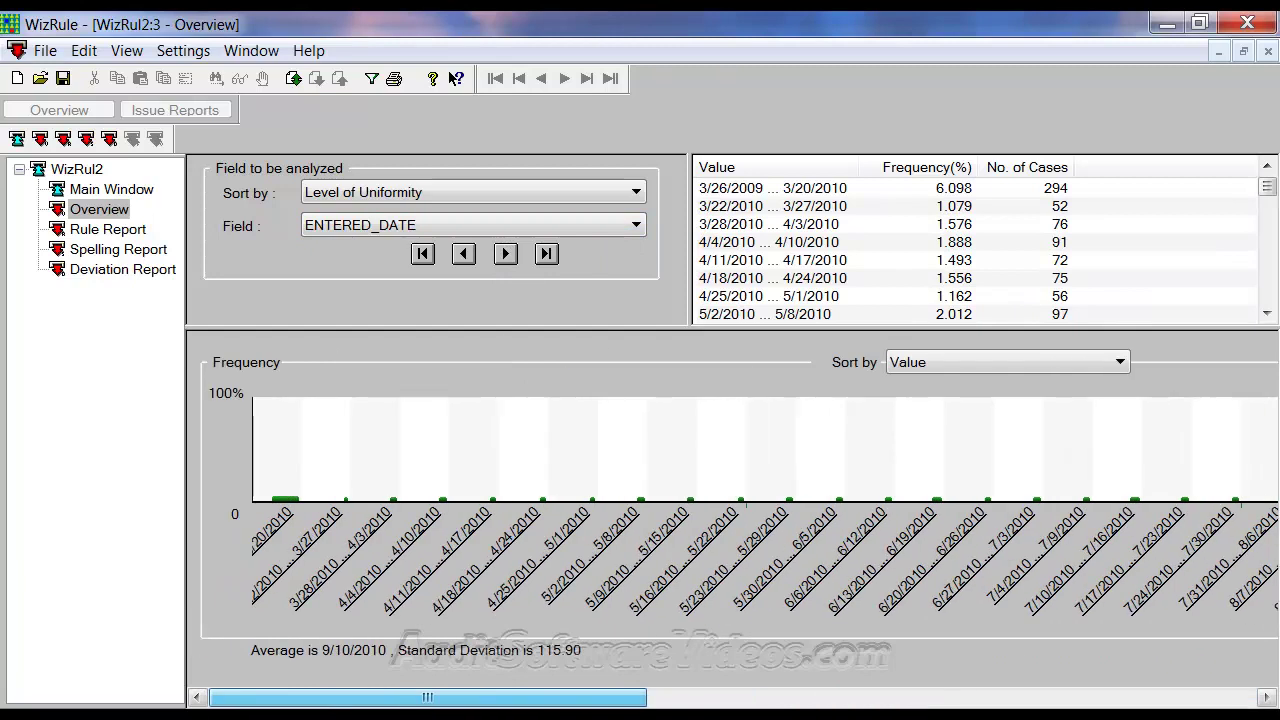
pyautogui.click(507, 256)
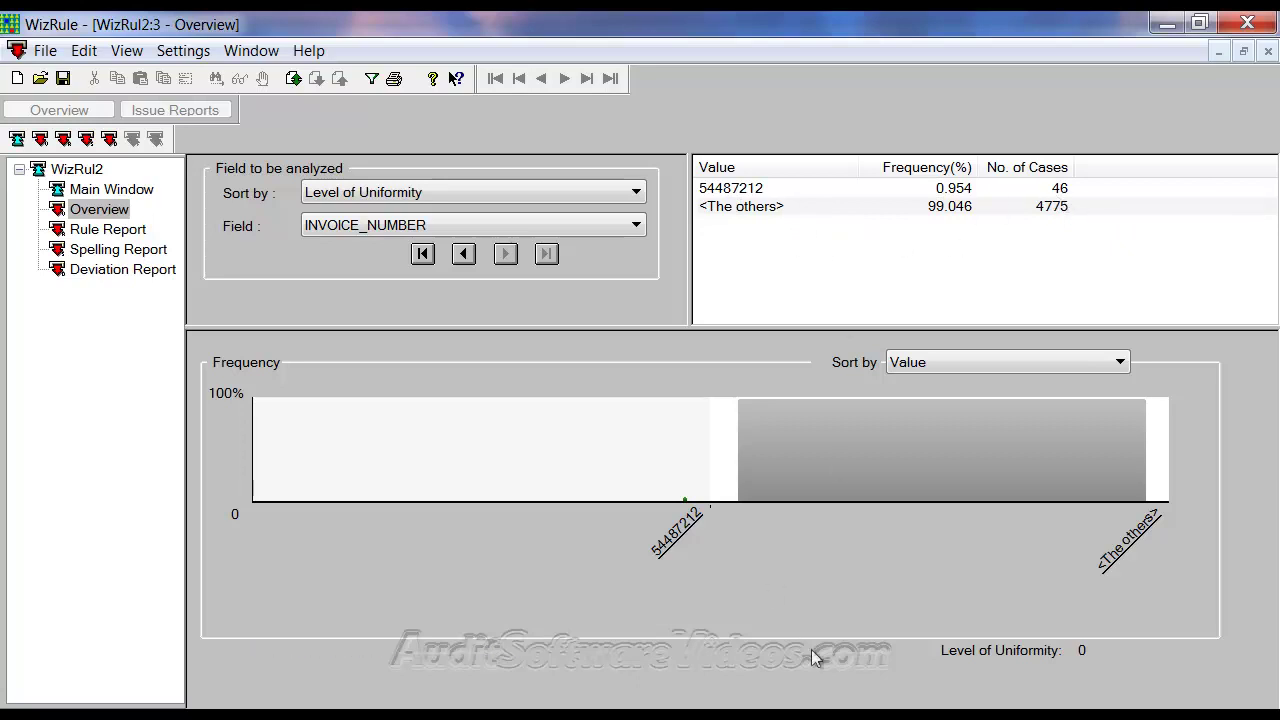
pyautogui.click(423, 254)
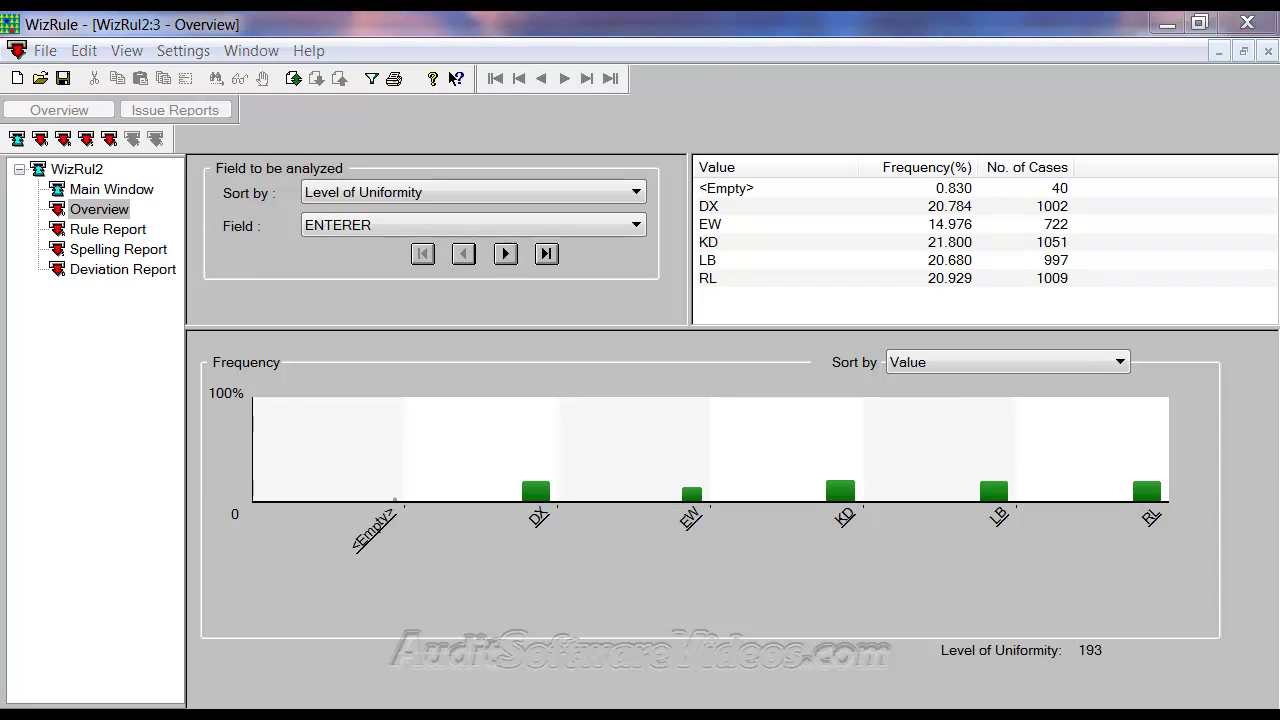
# Open the Spelling Report and examine how often the first VENDOR_NUMBER value appears and which record contains a similar value.
pyautogui.click(103, 252)
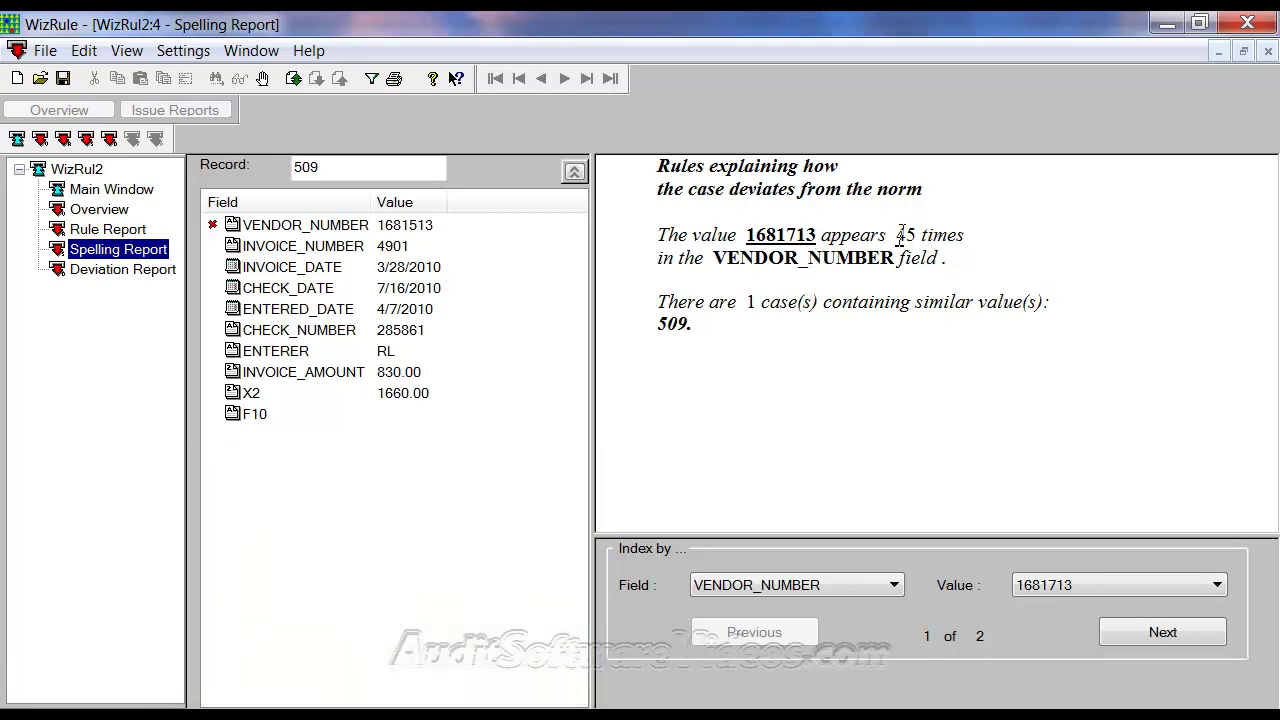
pyautogui.moveTo(897, 236); pyautogui.dragTo(919, 234)
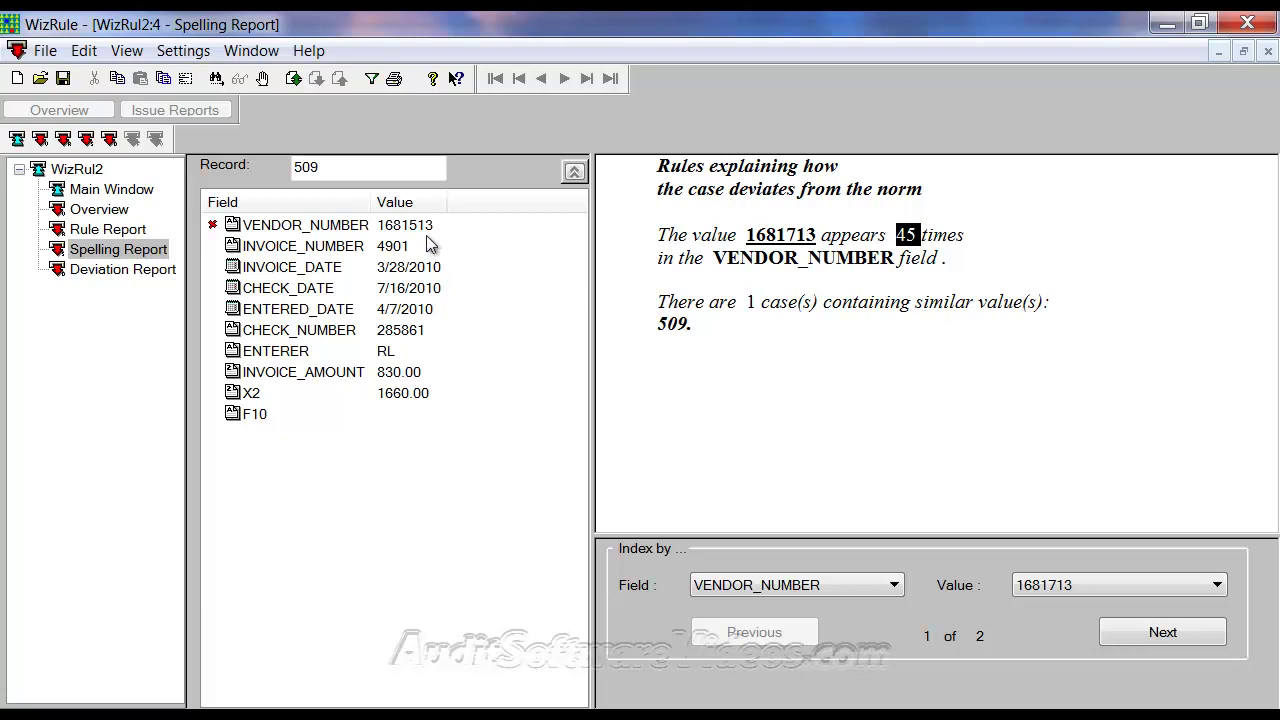
pyautogui.doubleClick(680, 326)
pyautogui.rightClick(678, 331)
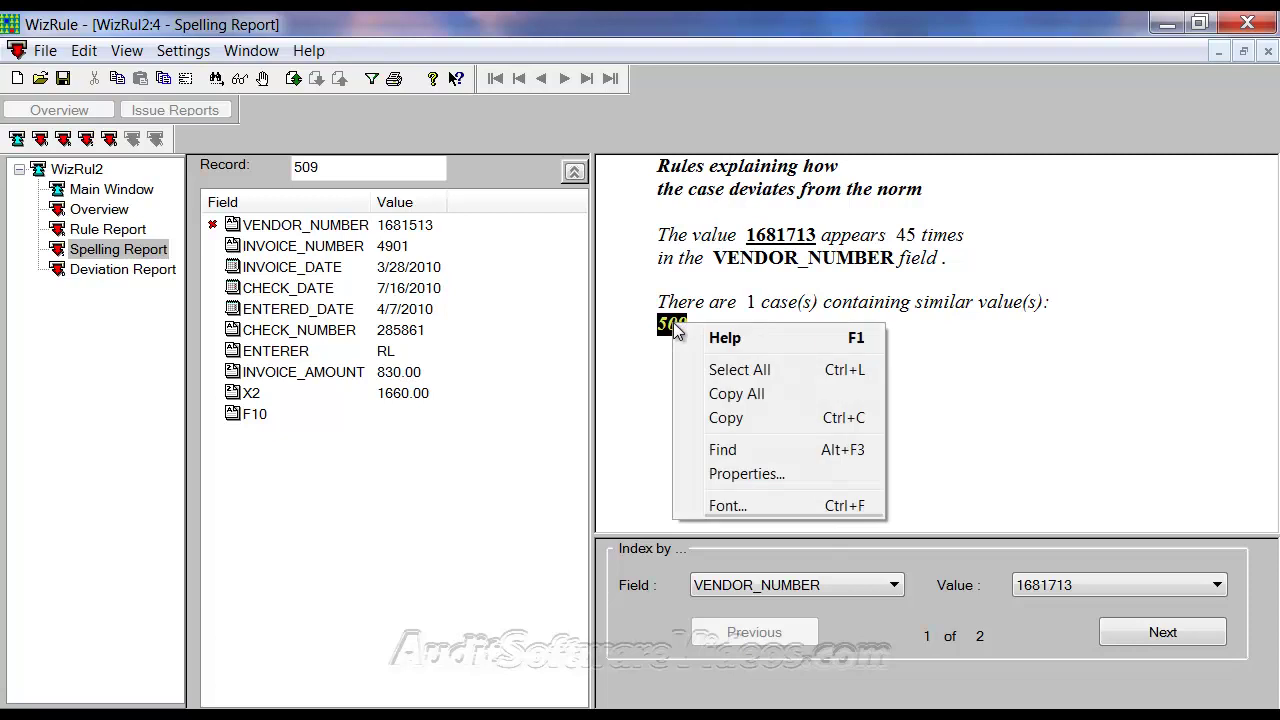
pyautogui.click(640, 297)
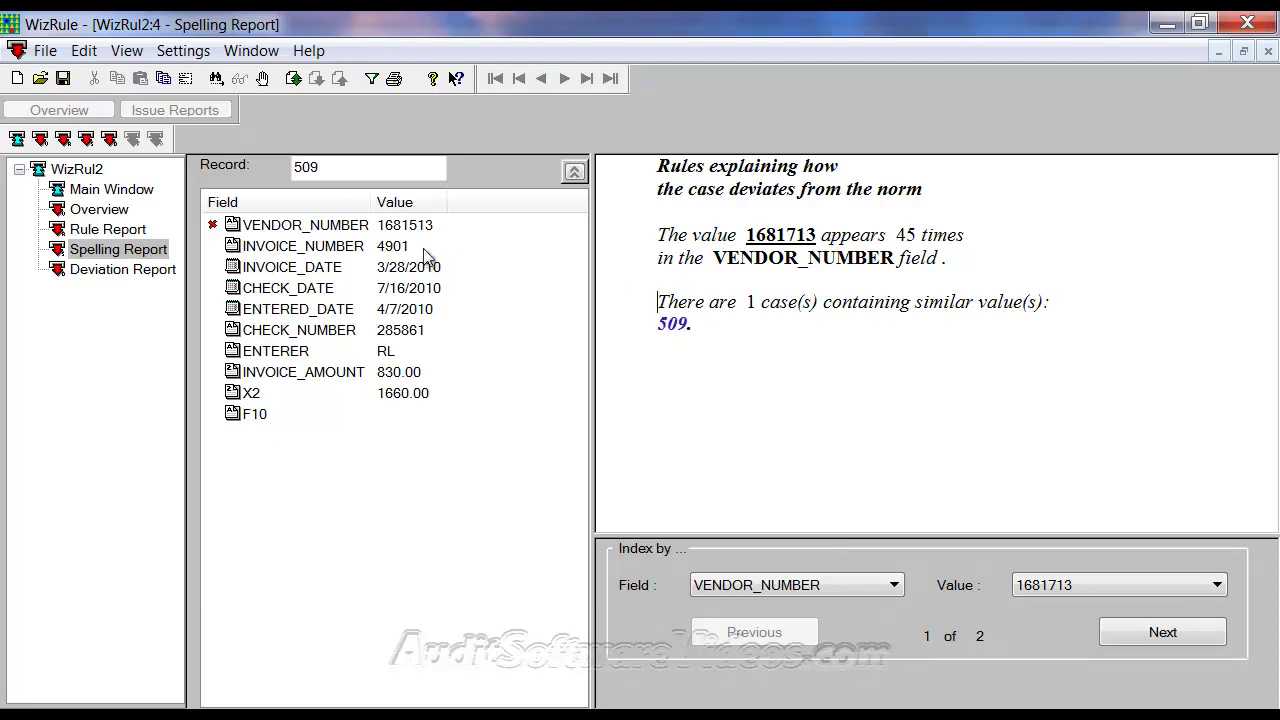
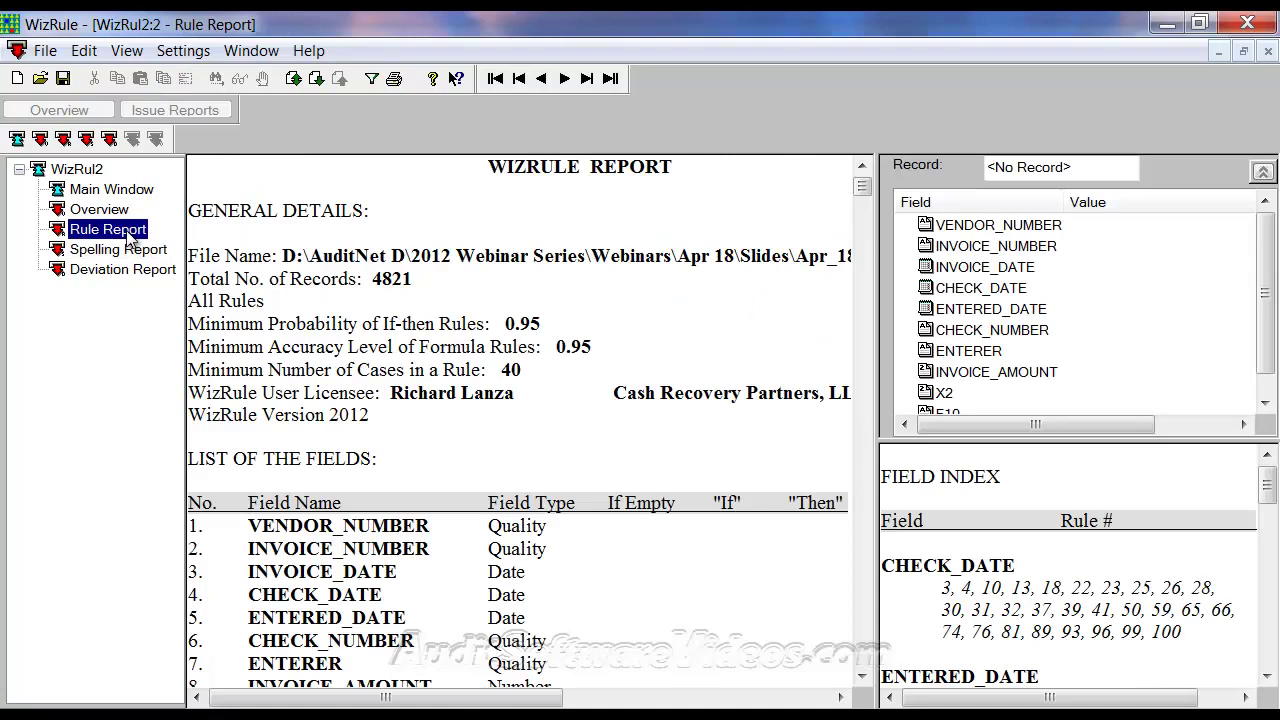
# Examine the unconditional rule for the ENTERER field in the Rule Report and highlight its statement.
pyautogui.moveTo(862, 187); pyautogui.dragTo(911, 172)
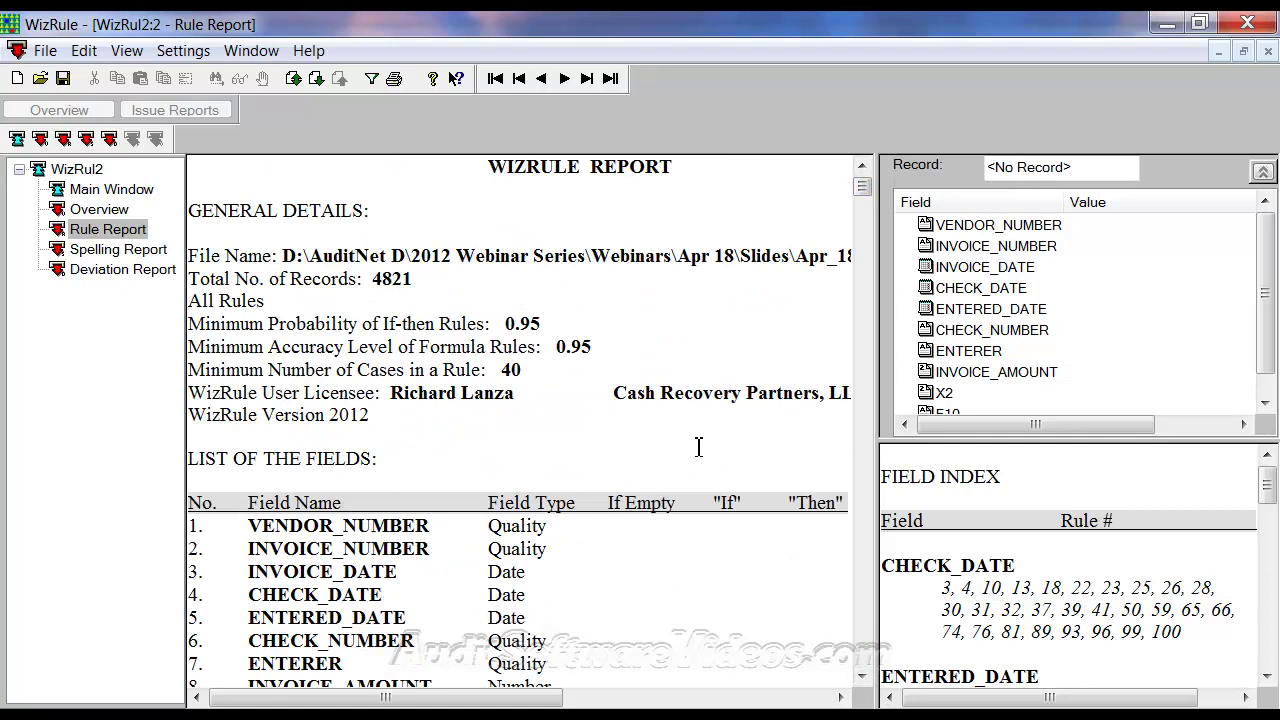
pyautogui.scroll(-5, 698, 445)
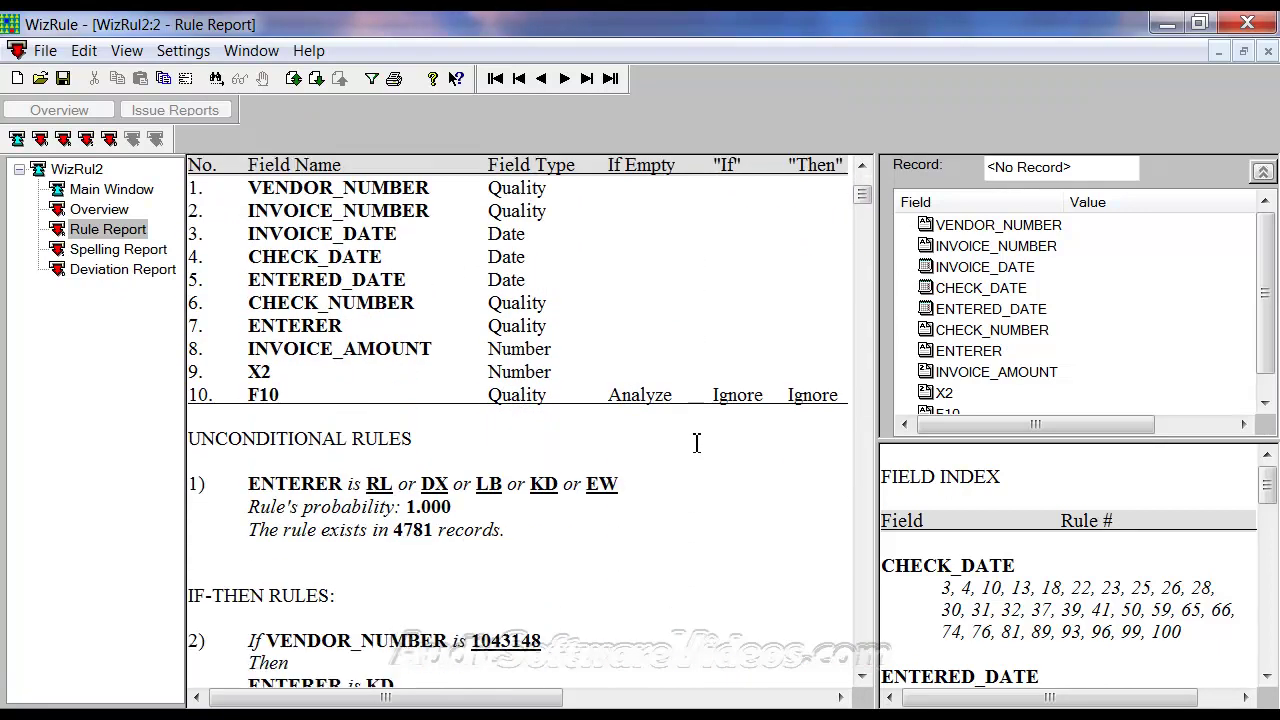
pyautogui.scroll(-4, 697, 443)
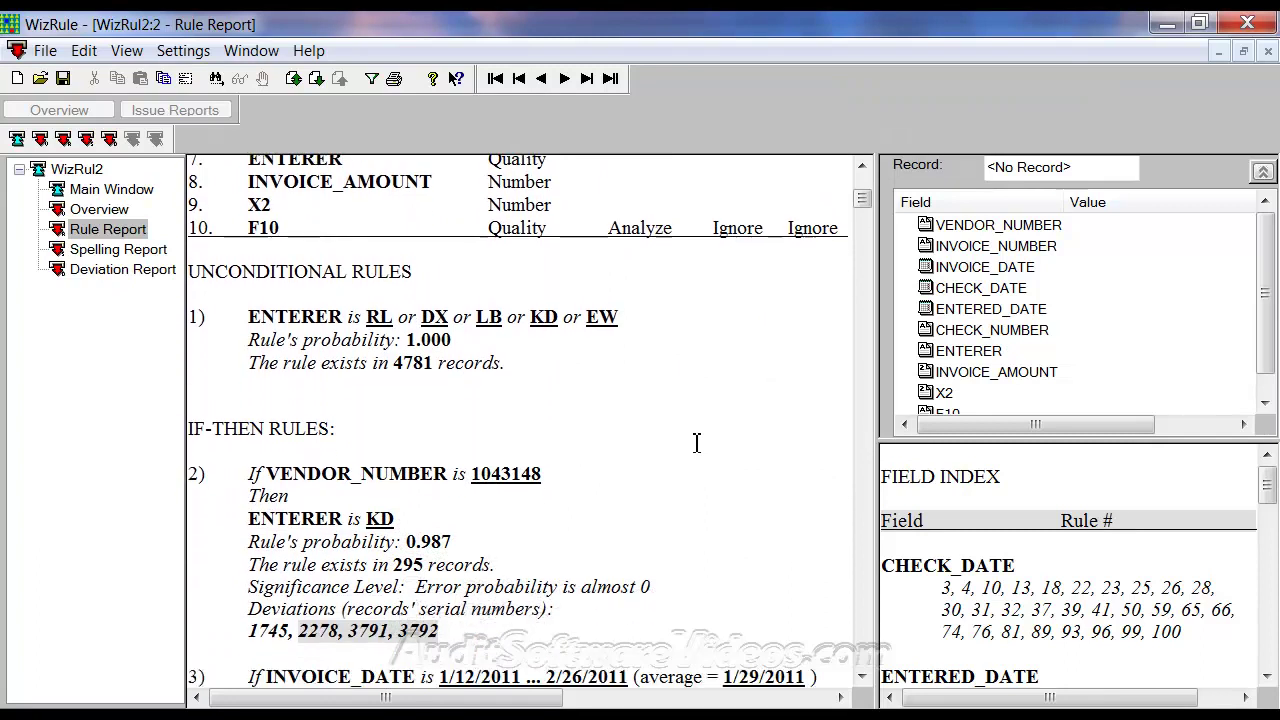
pyautogui.scroll(-1, 620, 395)
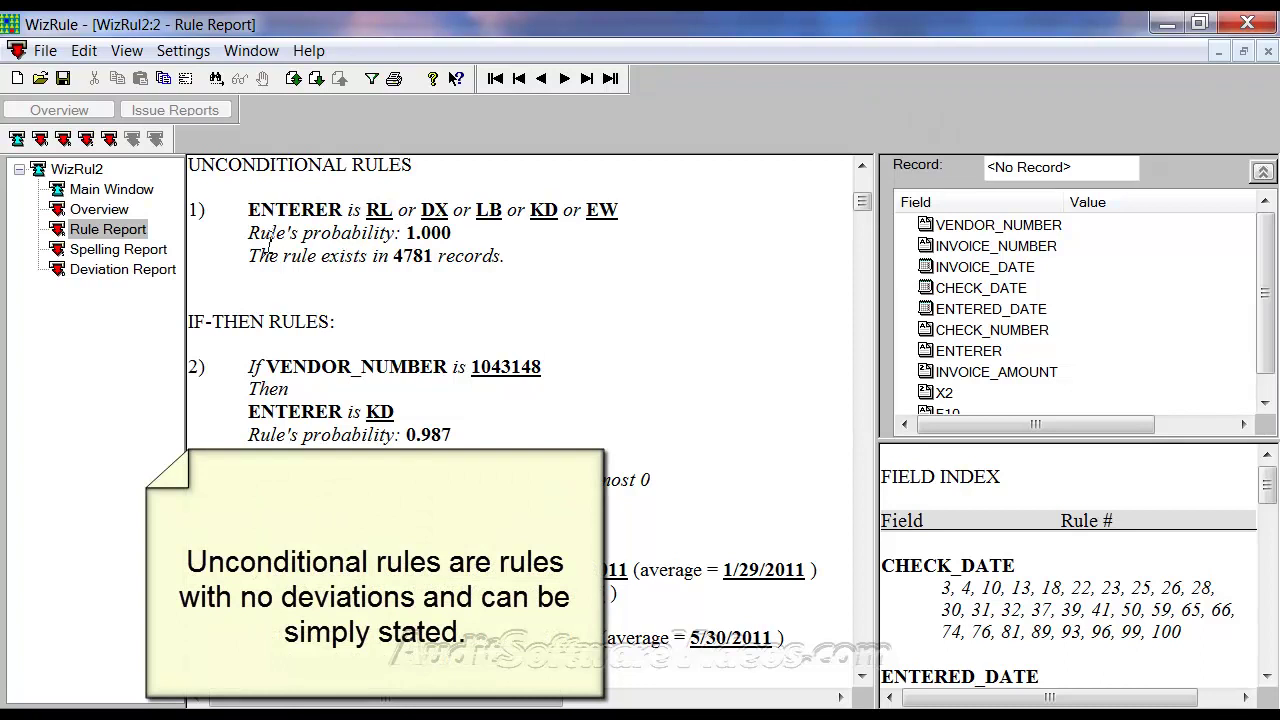
pyautogui.moveTo(251, 209); pyautogui.dragTo(665, 210)
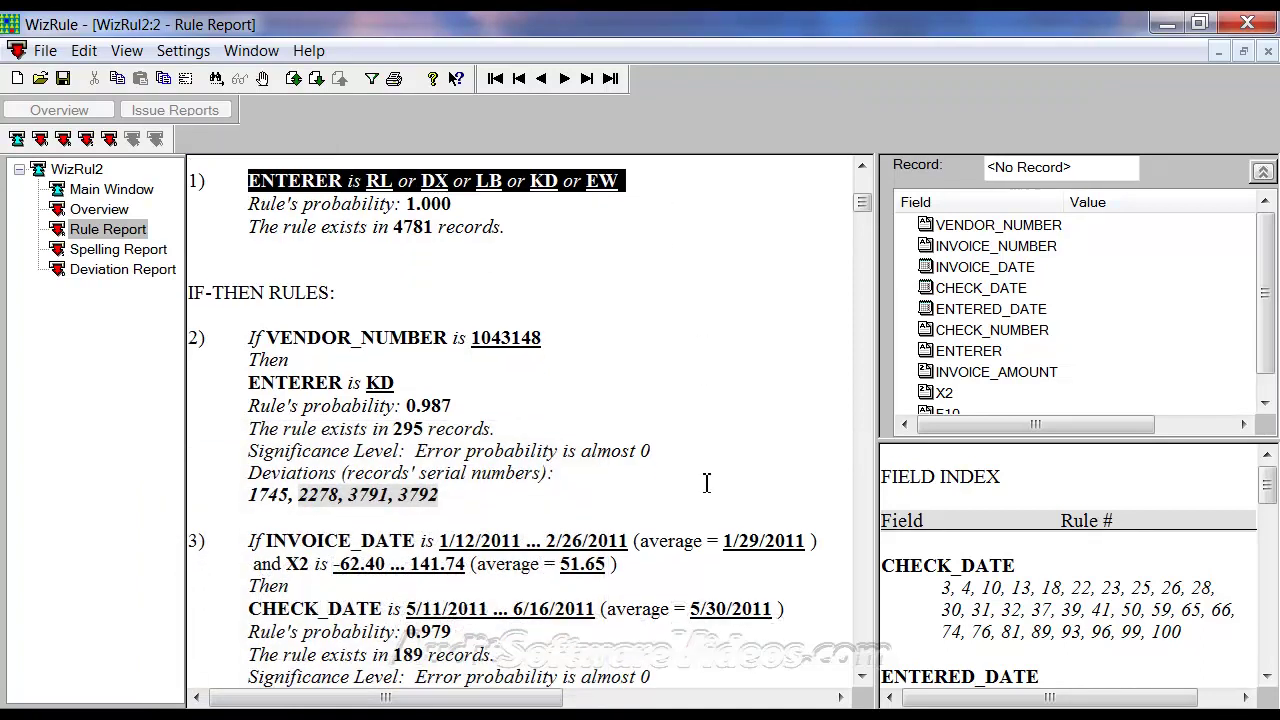
# Examine the first if-then rule, which links VENDOR_NUMBER to ENTERER KD, including its probability and deviations.
pyautogui.scroll(-1, 706, 483)
pyautogui.scroll(-1, 706, 483)
pyautogui.moveTo(250, 233); pyautogui.dragTo(550, 396)
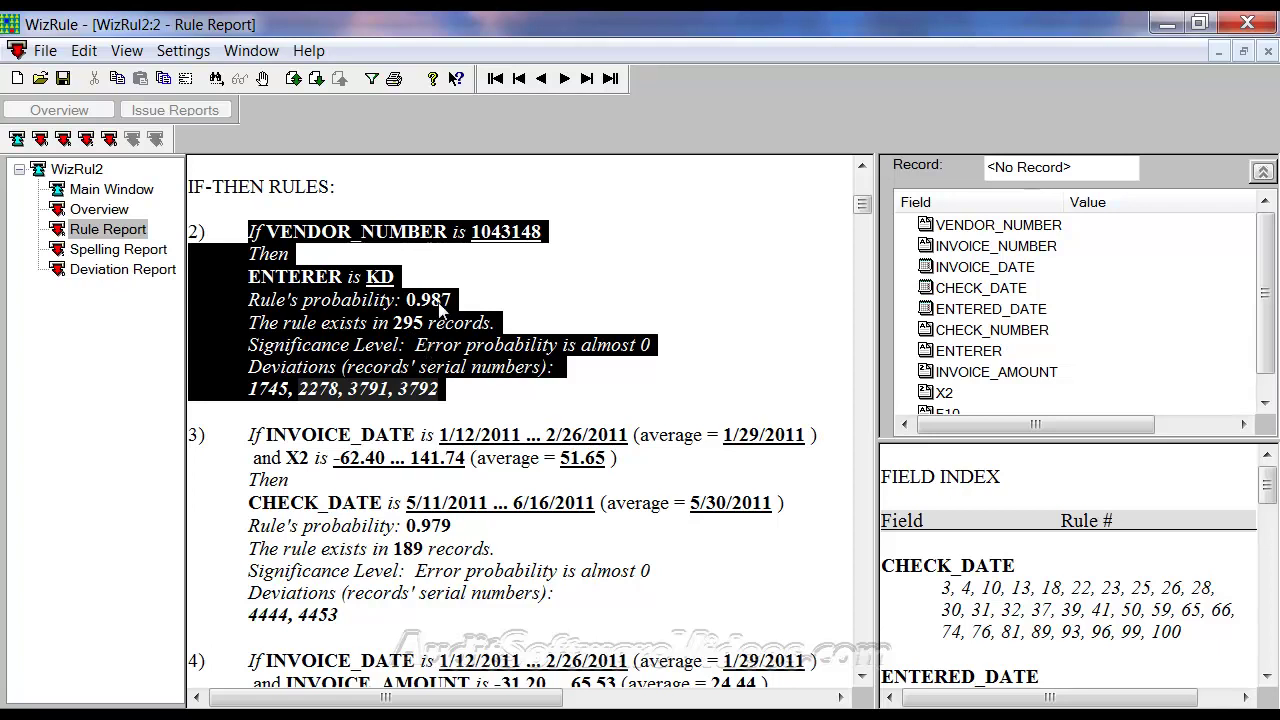
pyautogui.click(520, 362)
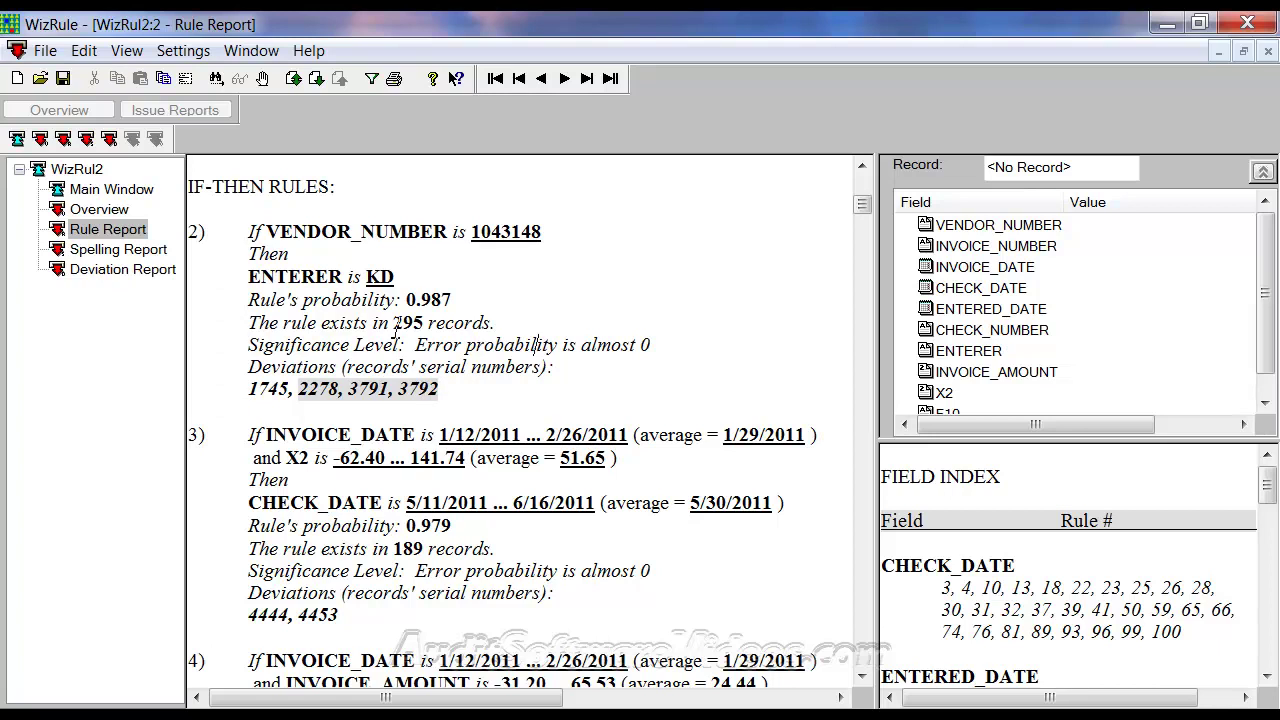
# View the contents of deviating records 2278, 3791 and 3792 of the first if-then rule, and return to record 2278.
pyautogui.rightClick(272, 392)
pyautogui.click(312, 388)
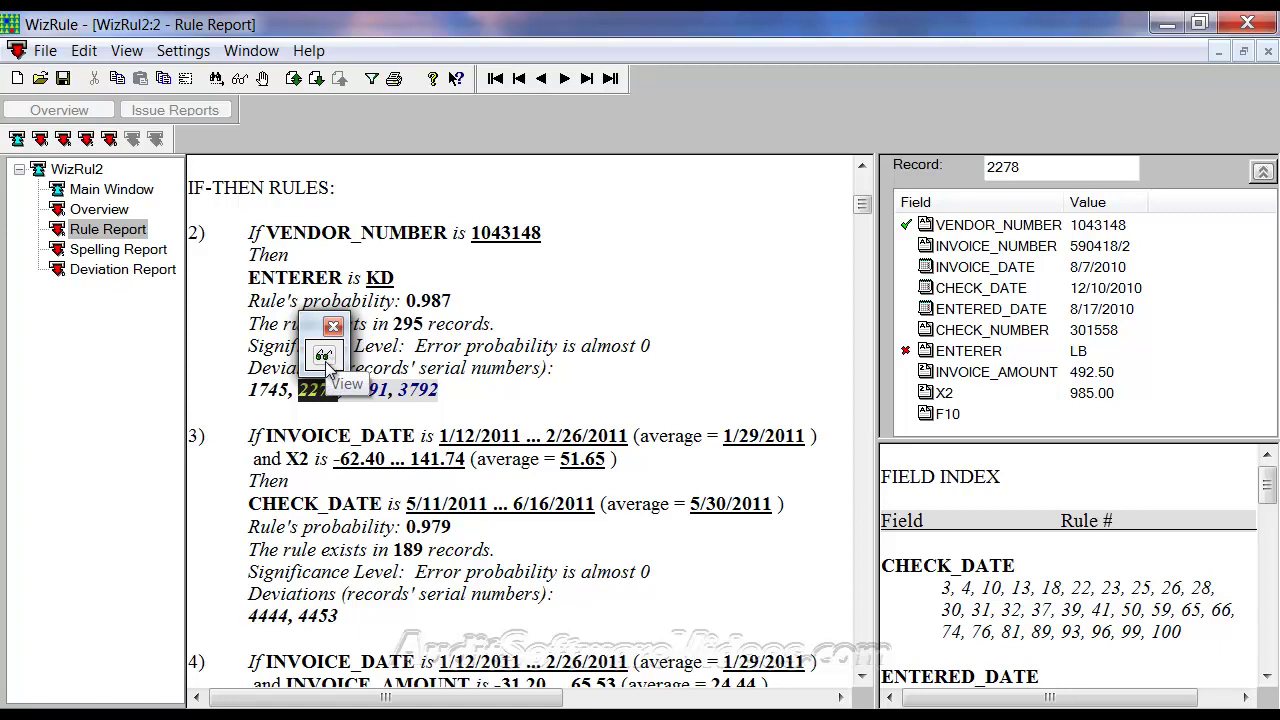
pyautogui.click(325, 362)
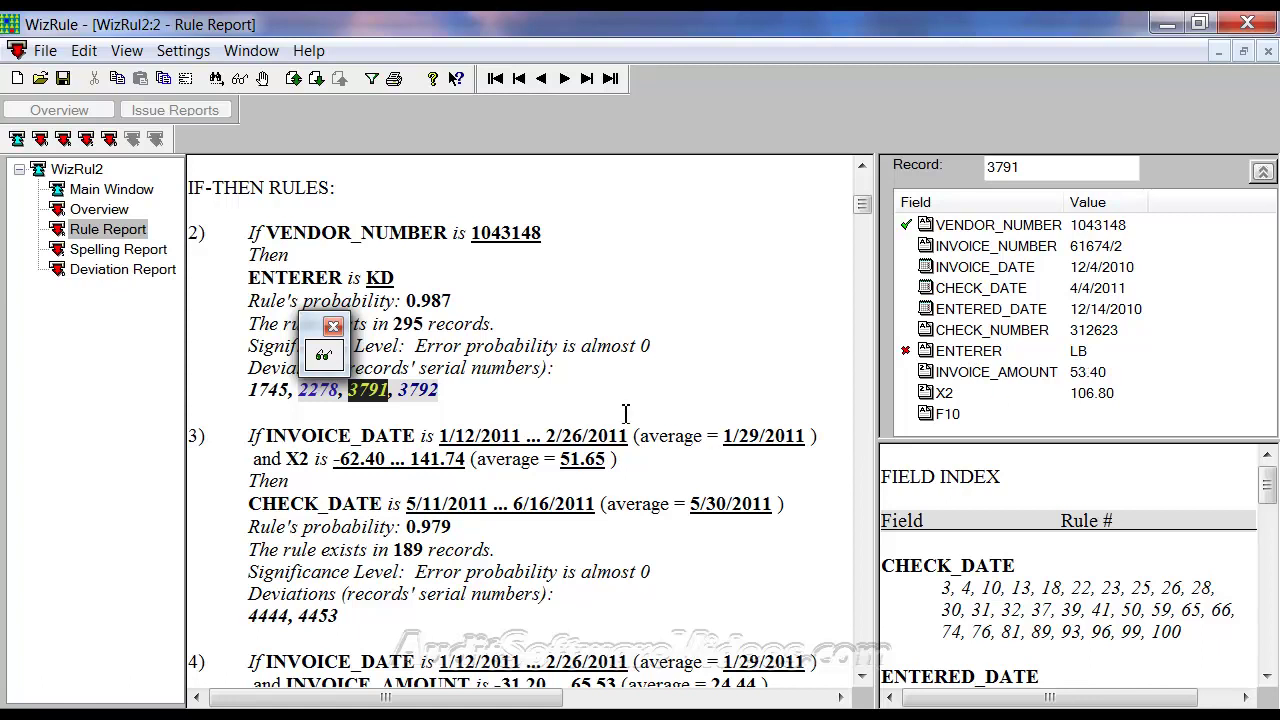
pyautogui.rightClick(418, 390)
pyautogui.click(323, 356)
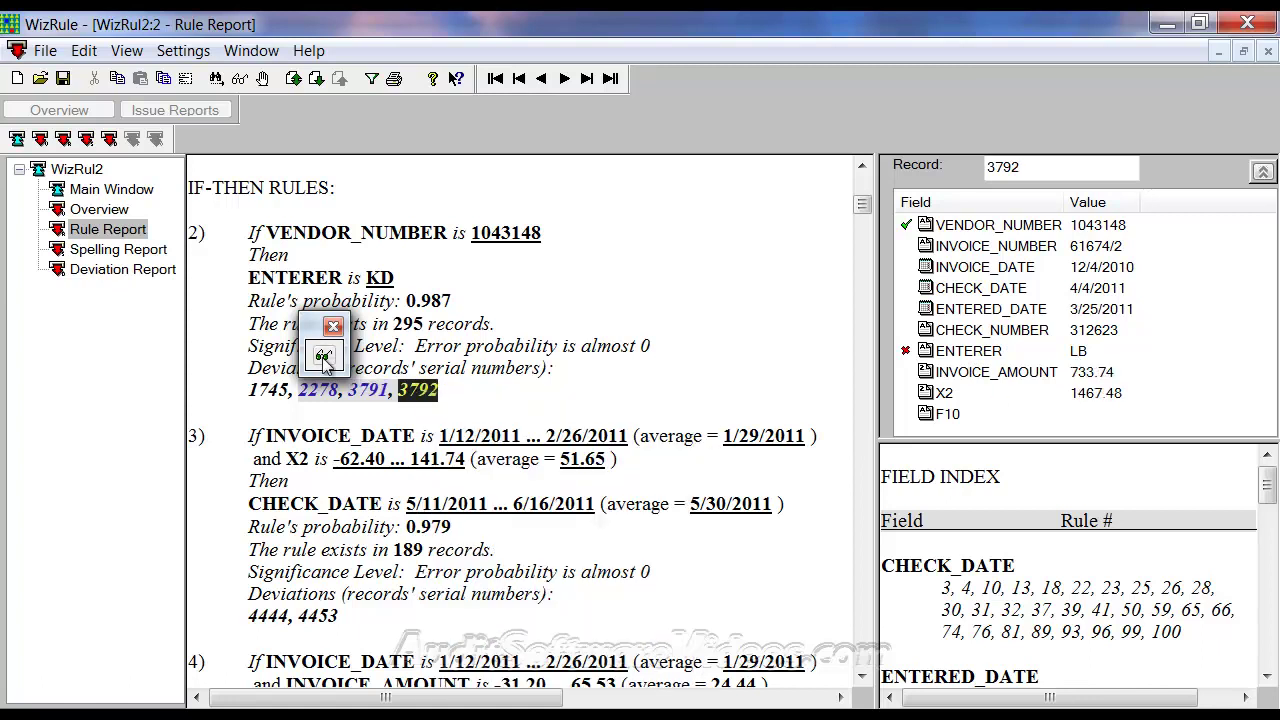
pyautogui.click(318, 390)
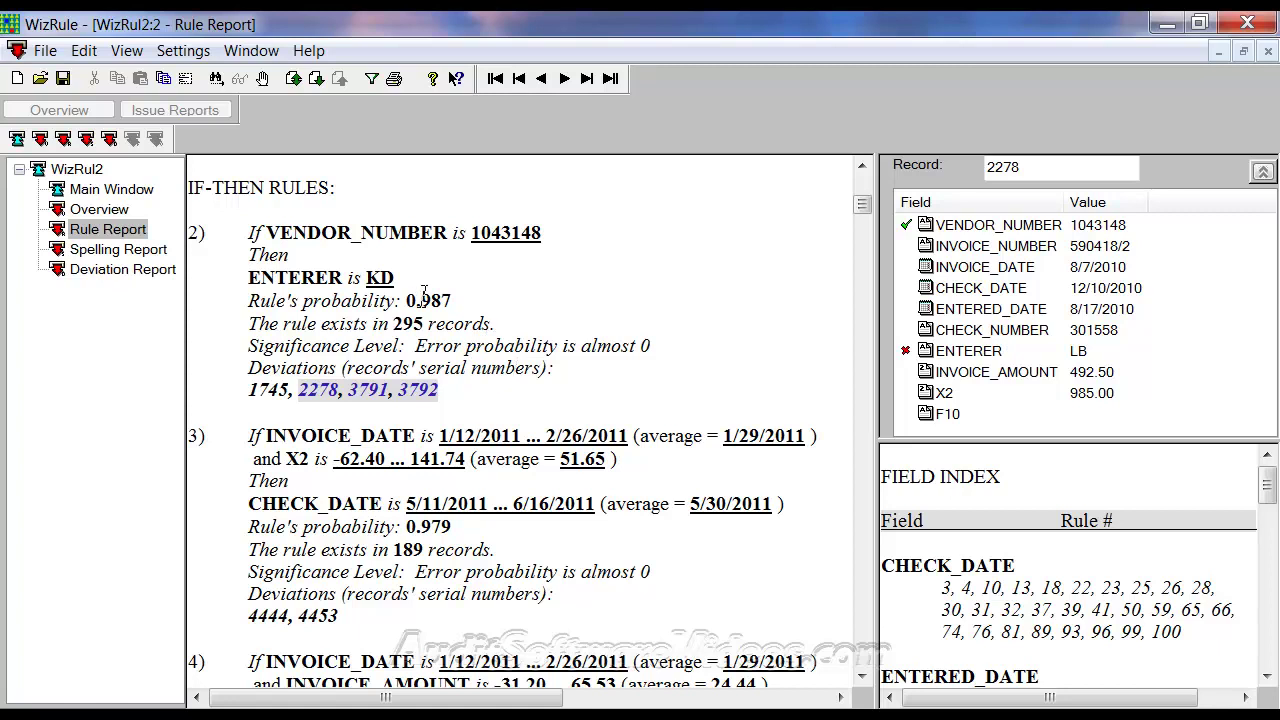
# Review the subsequent if-then rules on dates, ENTERER, X2 and INVOICE_AMOUNT, and return to the start of the Rule Report.
pyautogui.scroll(-1, 503, 360)
pyautogui.scroll(-5, 503, 360)
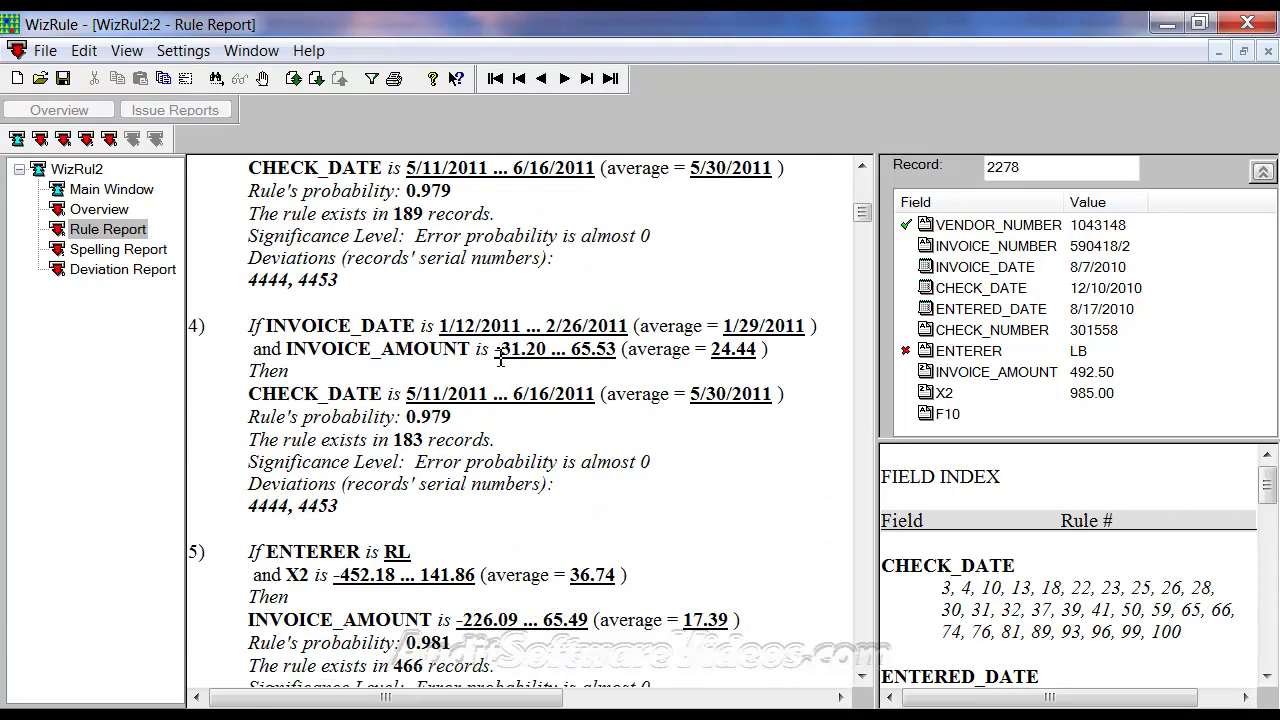
pyautogui.scroll(-2, 500, 359)
pyautogui.scroll(-5, 500, 359)
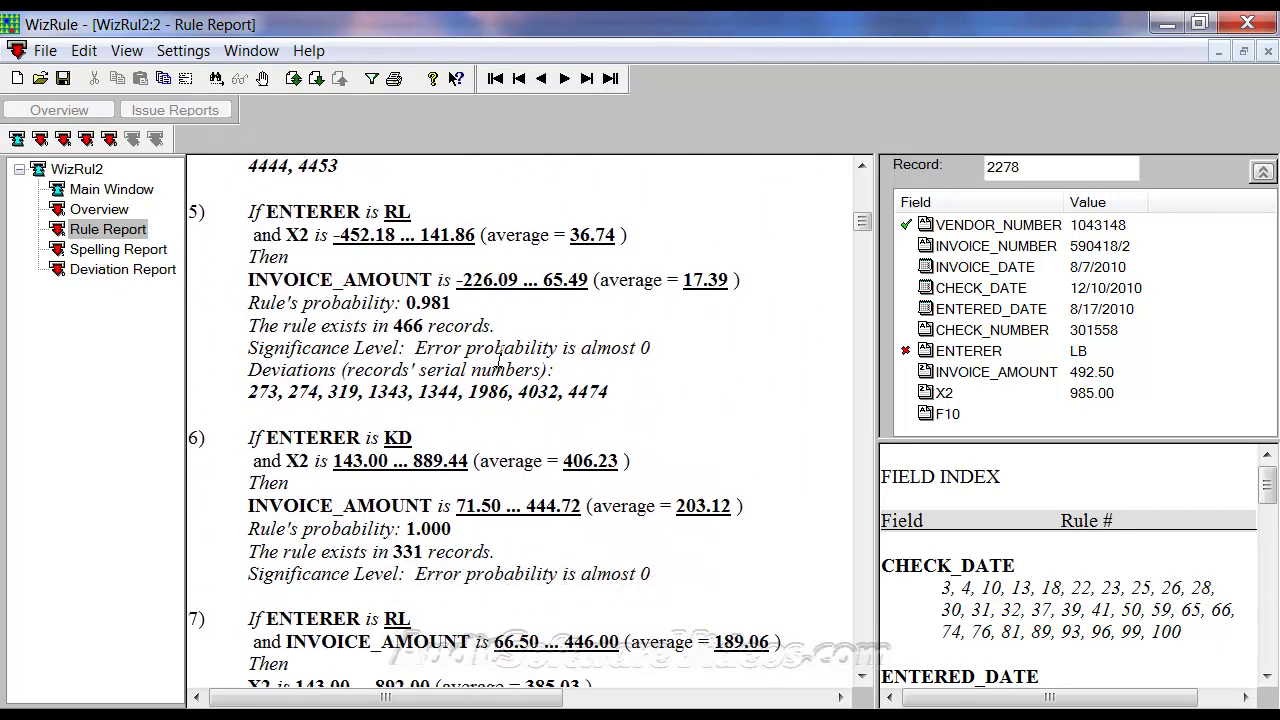
pyautogui.moveTo(861, 224); pyautogui.dragTo(872, 183)
# Open the Deviation Report, index it by level of unlikelihood, and select the deviation for record 17 on the graph.
pyautogui.click(90, 270)
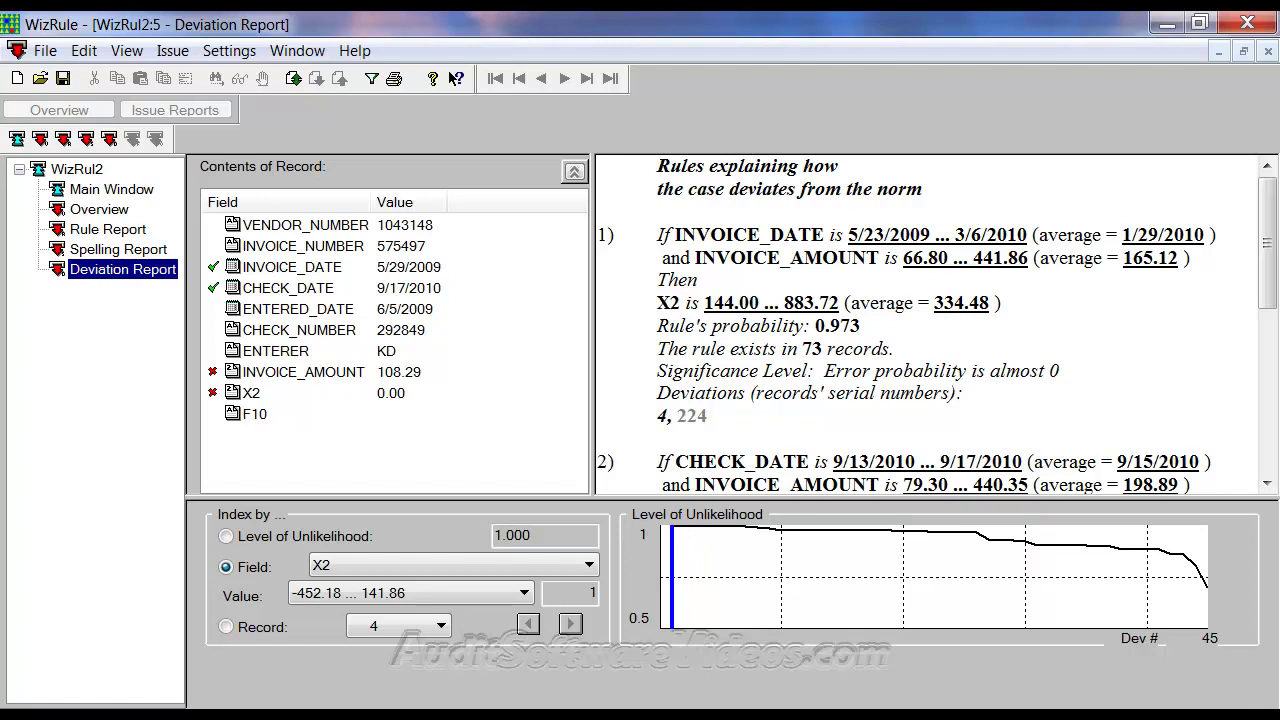
pyautogui.click(226, 536)
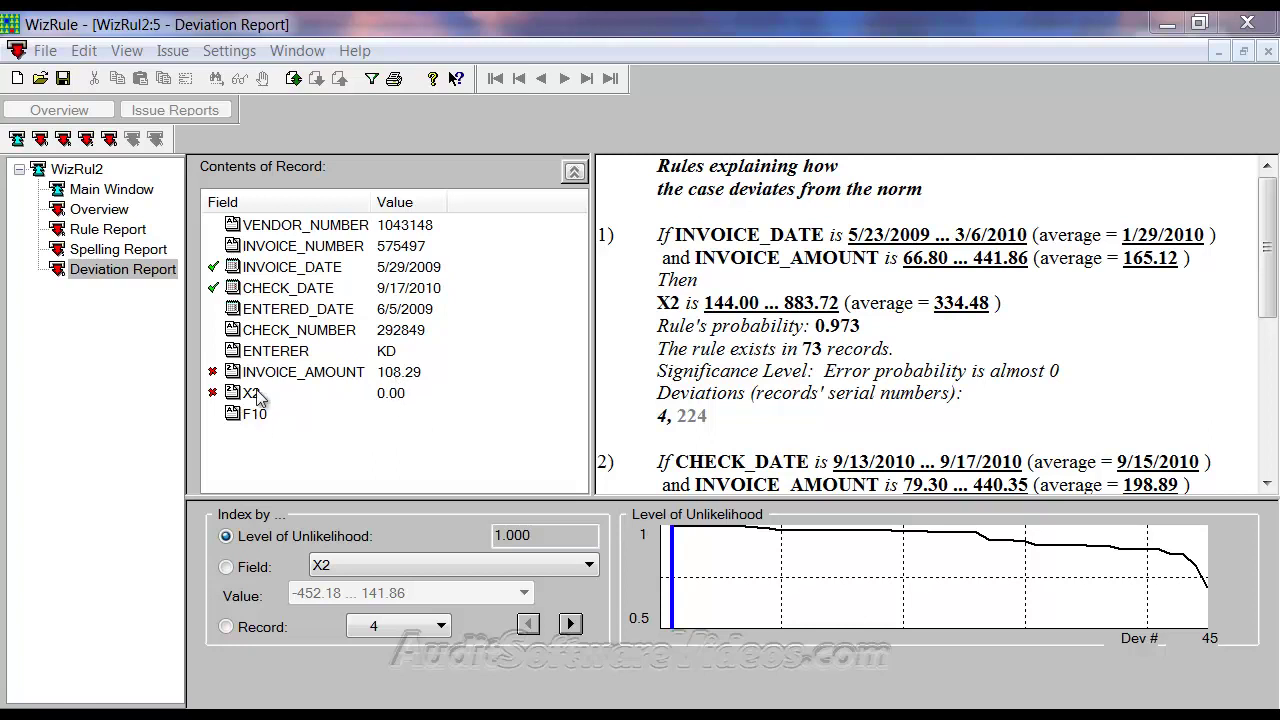
pyautogui.click(713, 562)
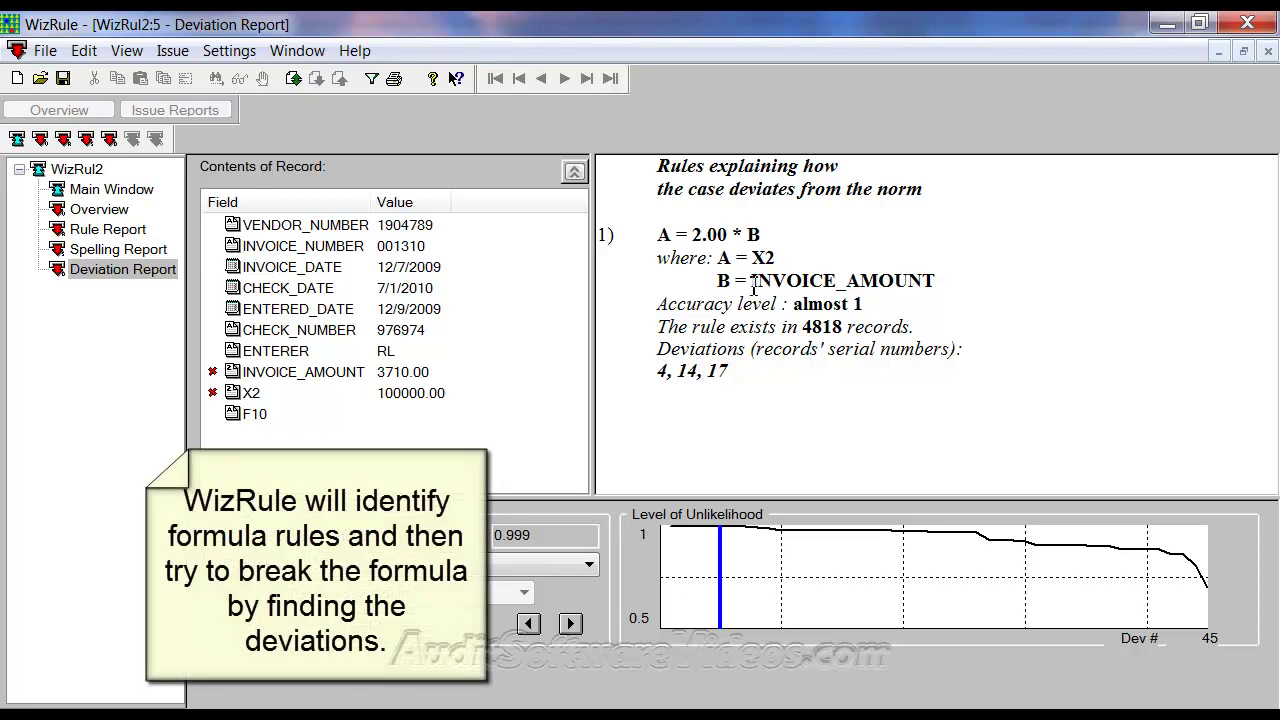
# Examine the formula rule relating X2 to INVOICE_AMOUNT and view its deviating records 14 and 17.
pyautogui.moveTo(935, 283); pyautogui.dragTo(716, 286)
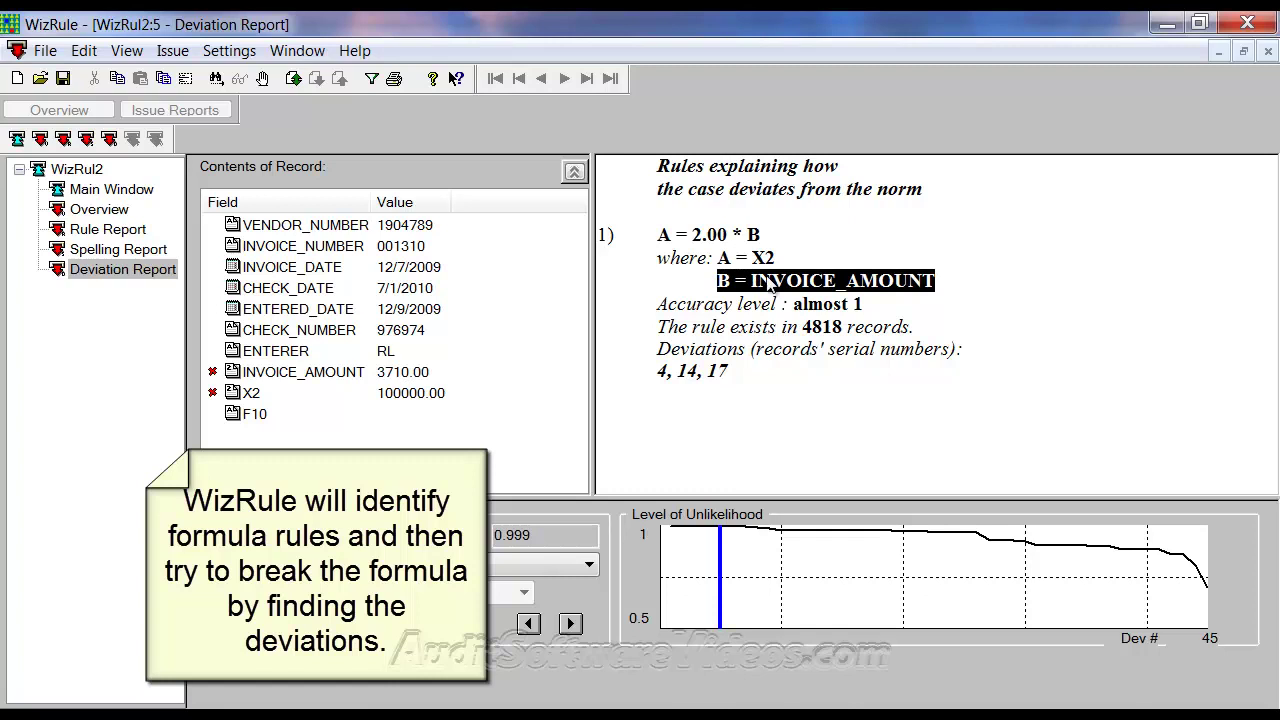
pyautogui.moveTo(766, 258); pyautogui.dragTo(718, 260)
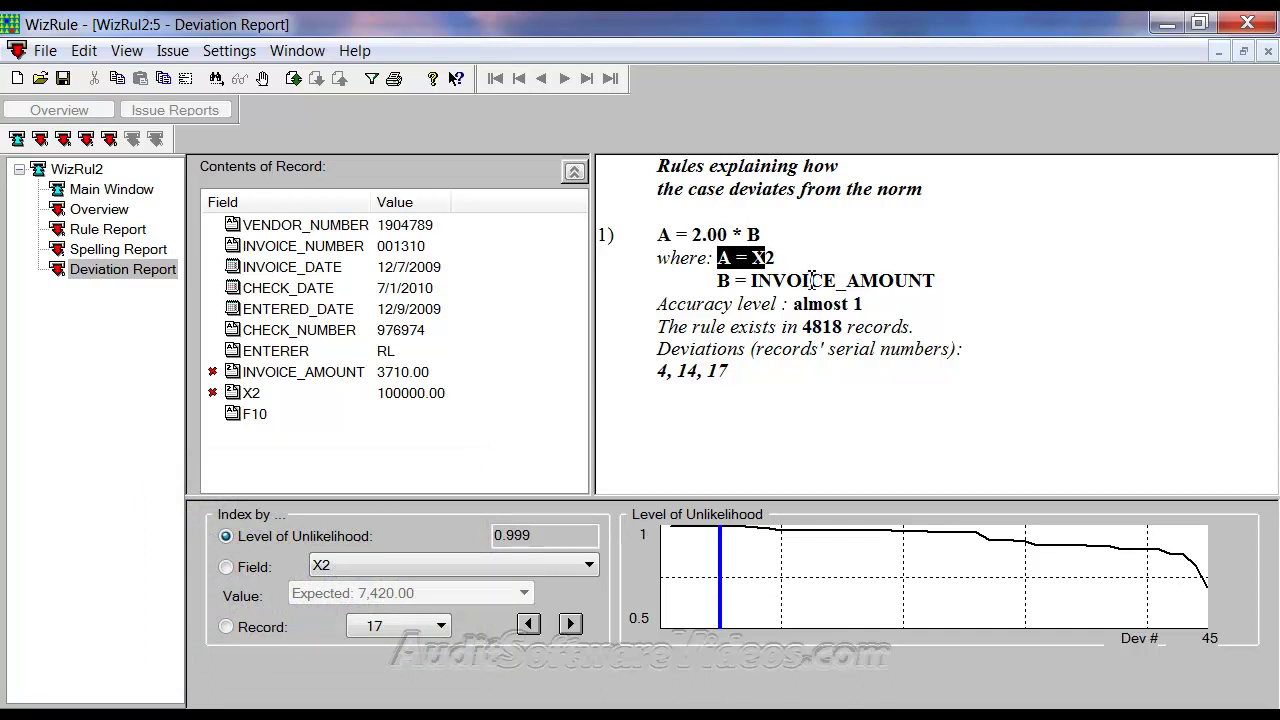
pyautogui.click(786, 260)
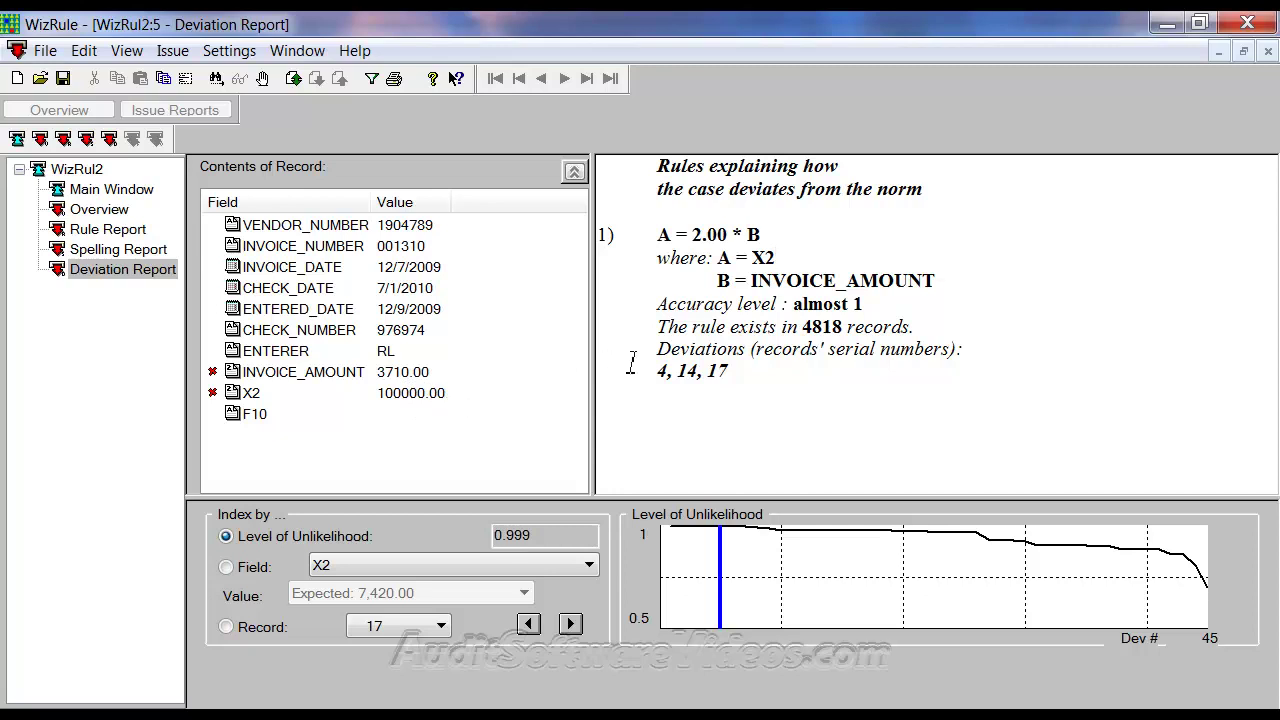
pyautogui.click(688, 373)
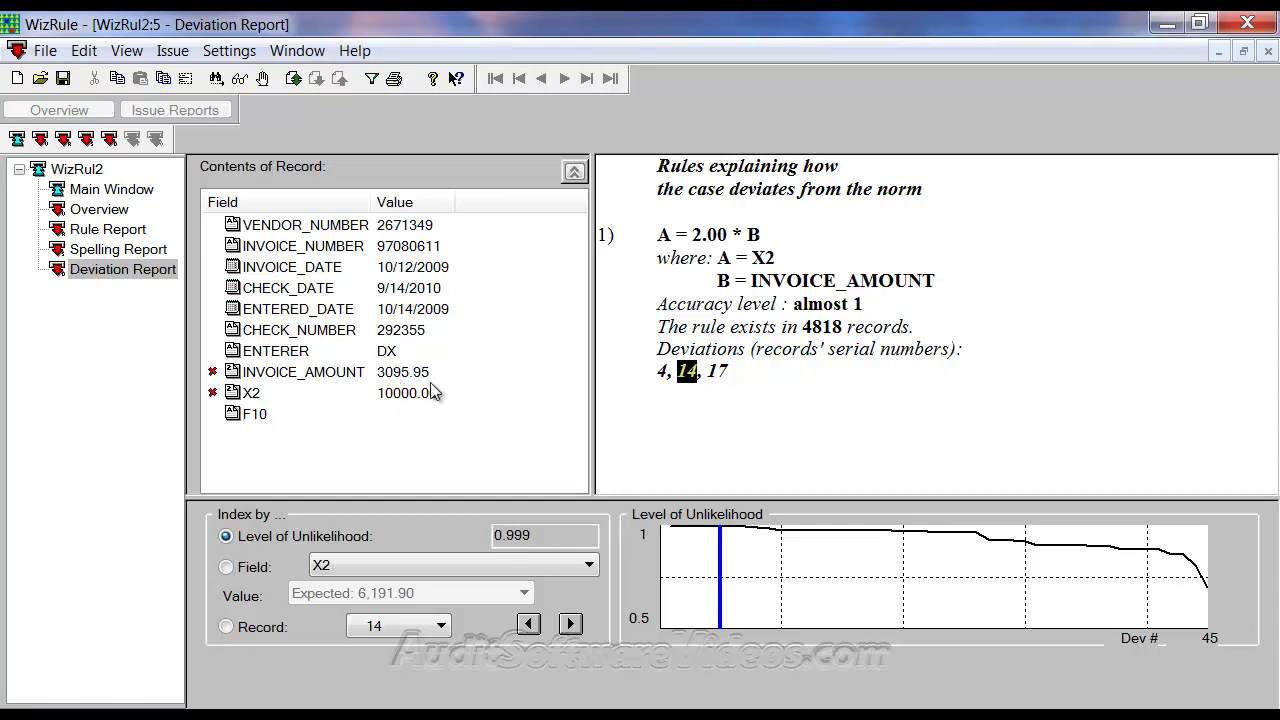
pyautogui.click(716, 374)
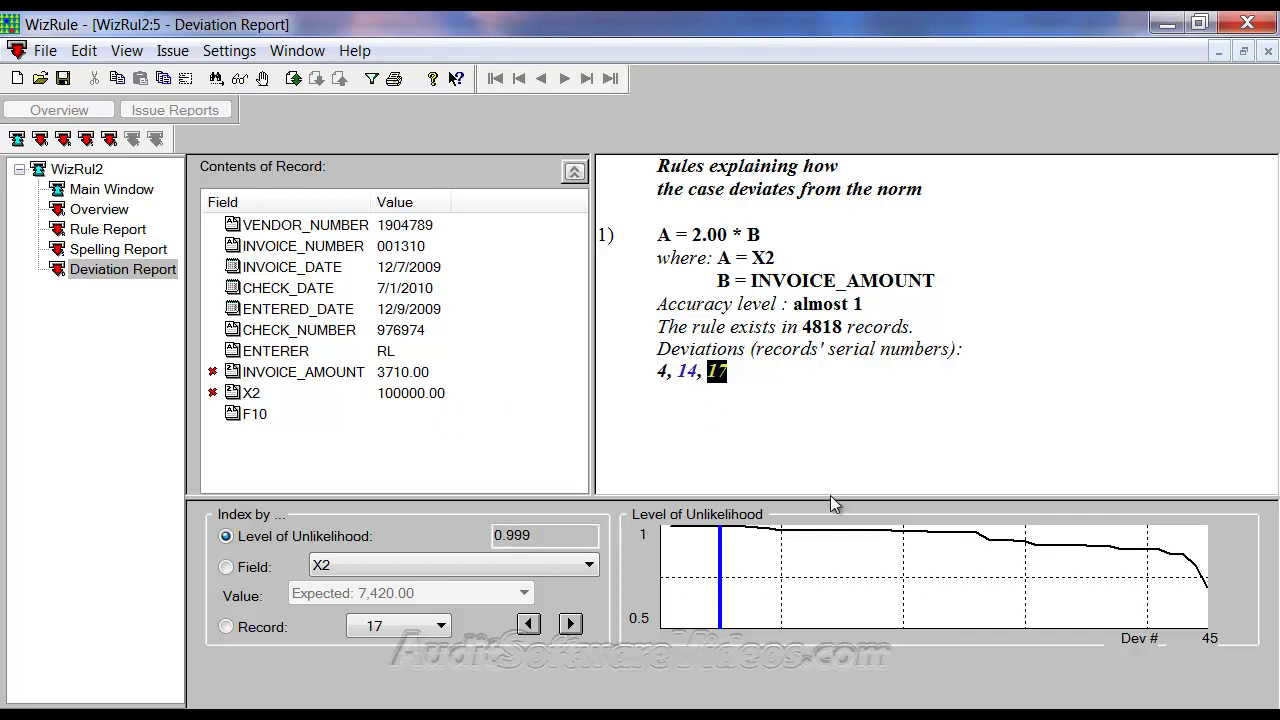
# View the deviations for records 2471 and 3967 on the Level of Unlikelihood graph, and select the last deviation.
pyautogui.click(745, 536)
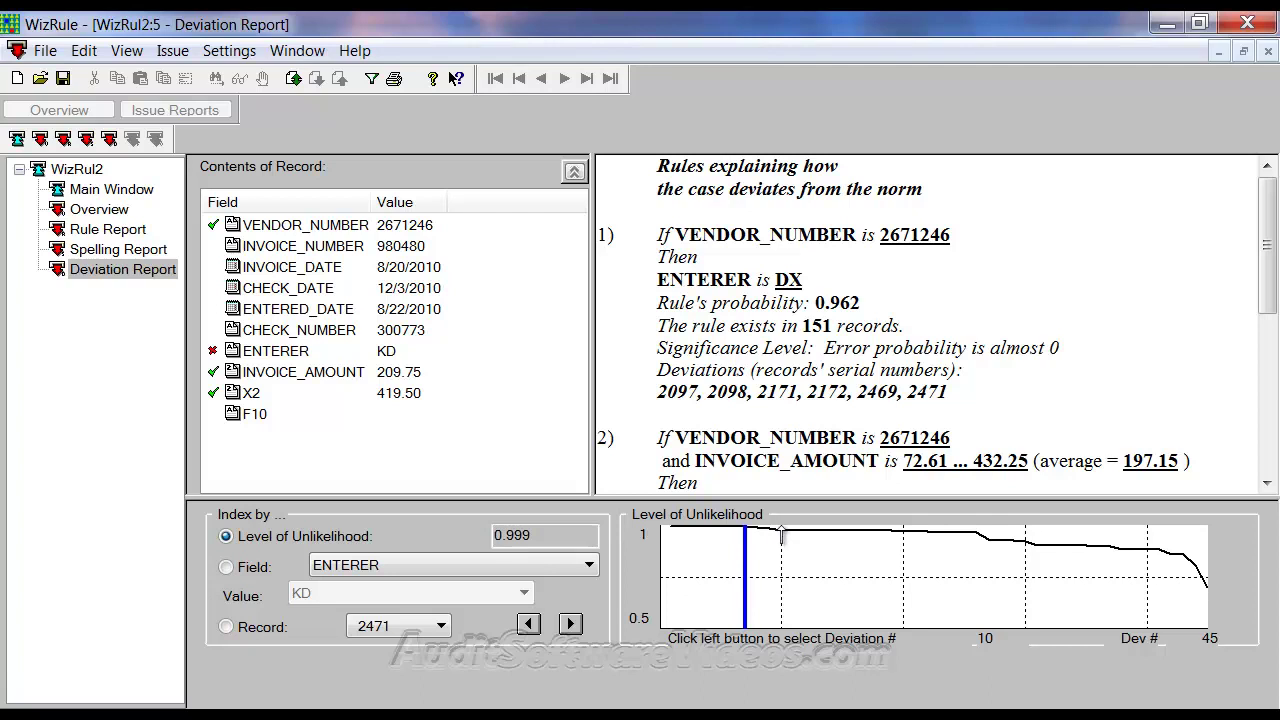
pyautogui.click(786, 540)
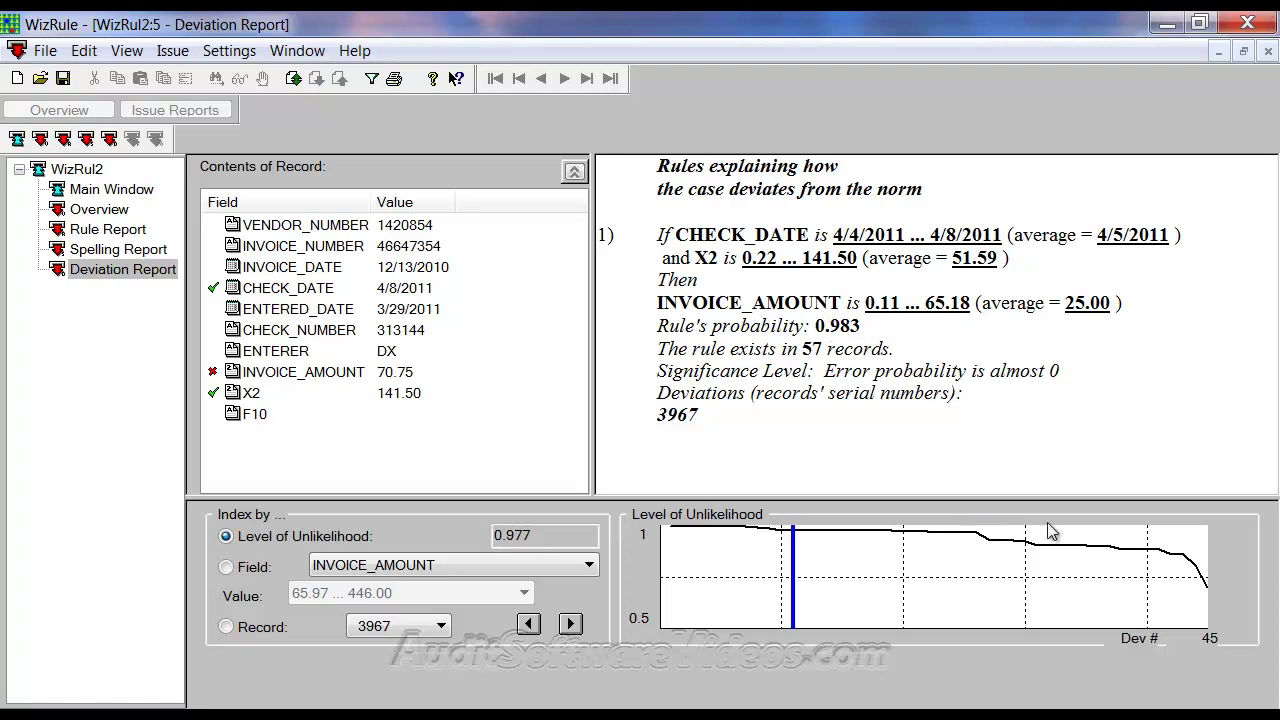
pyautogui.click(1206, 583)
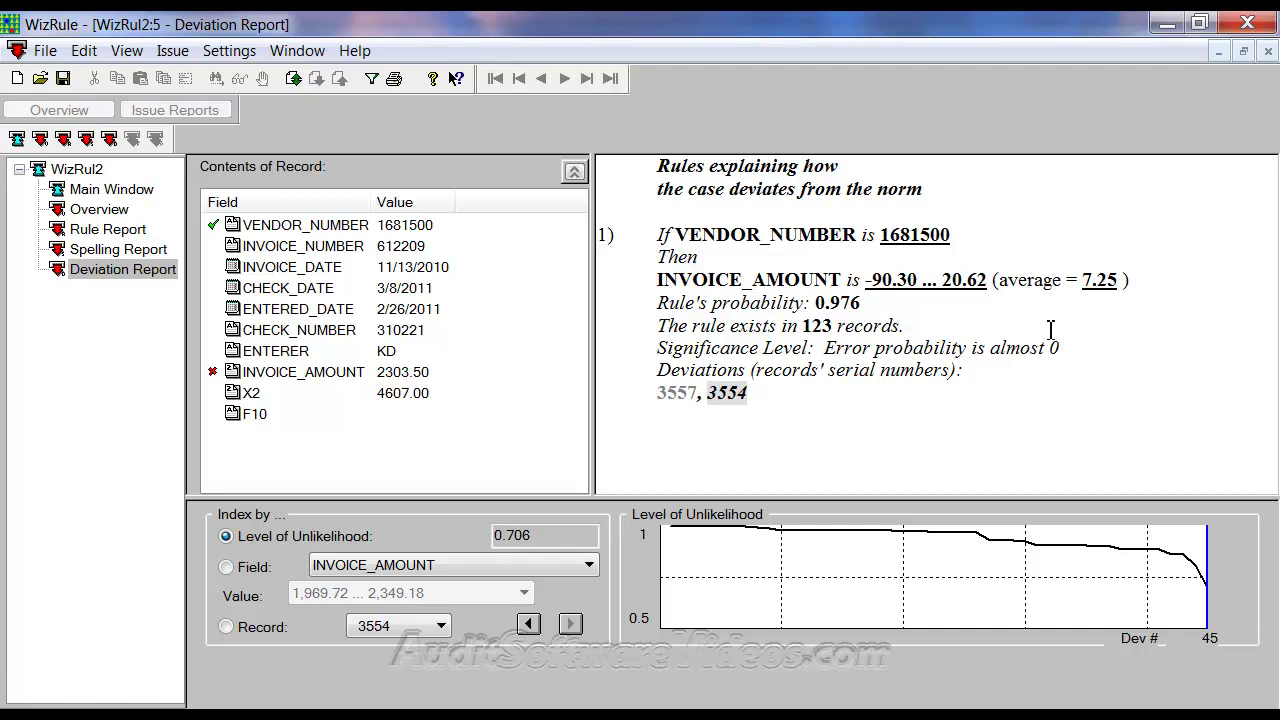
# Examine the probability and record count of the last deviation's INVOICE_AMOUNT rule, and select its deviating record 3554.
pyautogui.moveTo(903, 326); pyautogui.dragTo(586, 320)
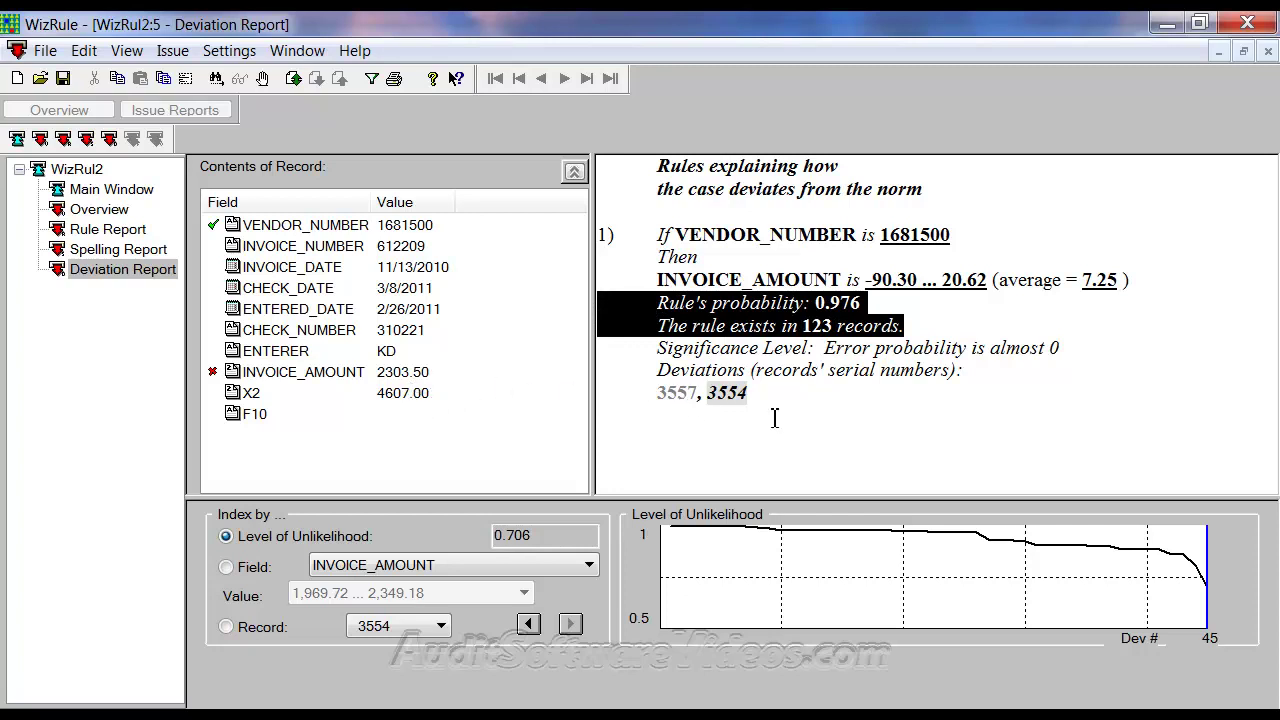
pyautogui.doubleClick(678, 397)
pyautogui.rightClick(679, 398)
pyautogui.press('Escape')
pyautogui.doubleClick(722, 394)
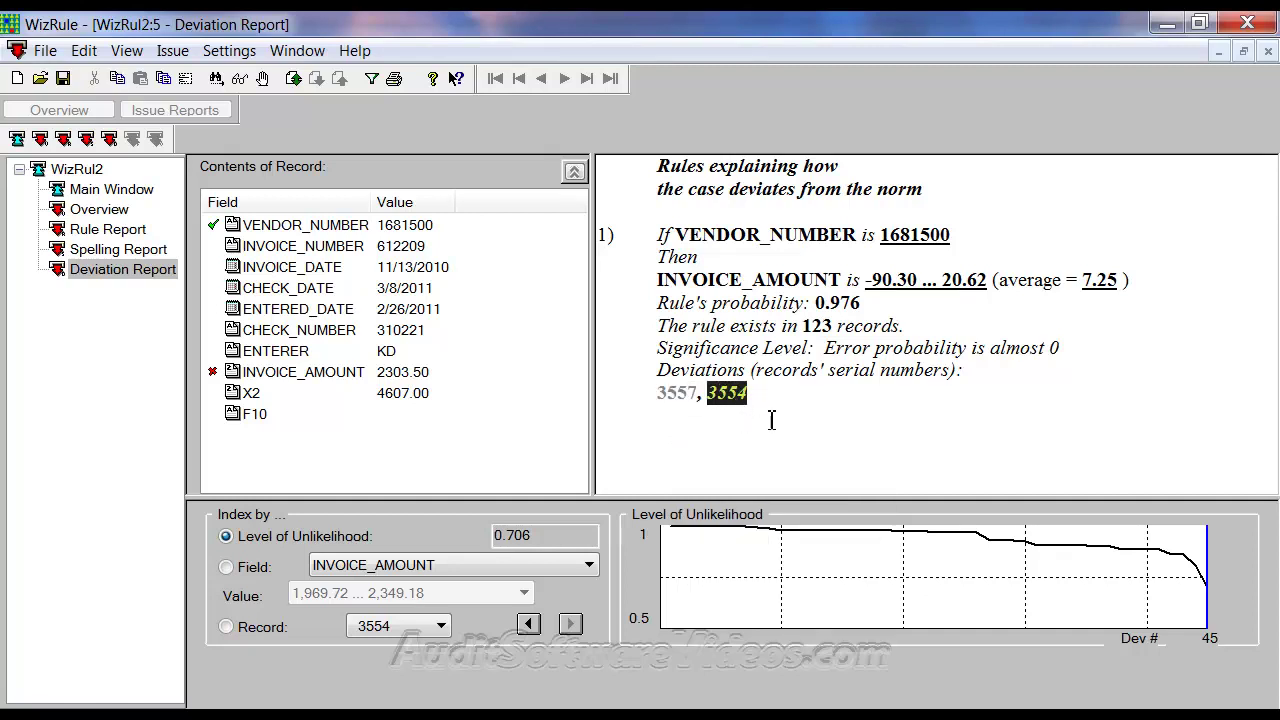